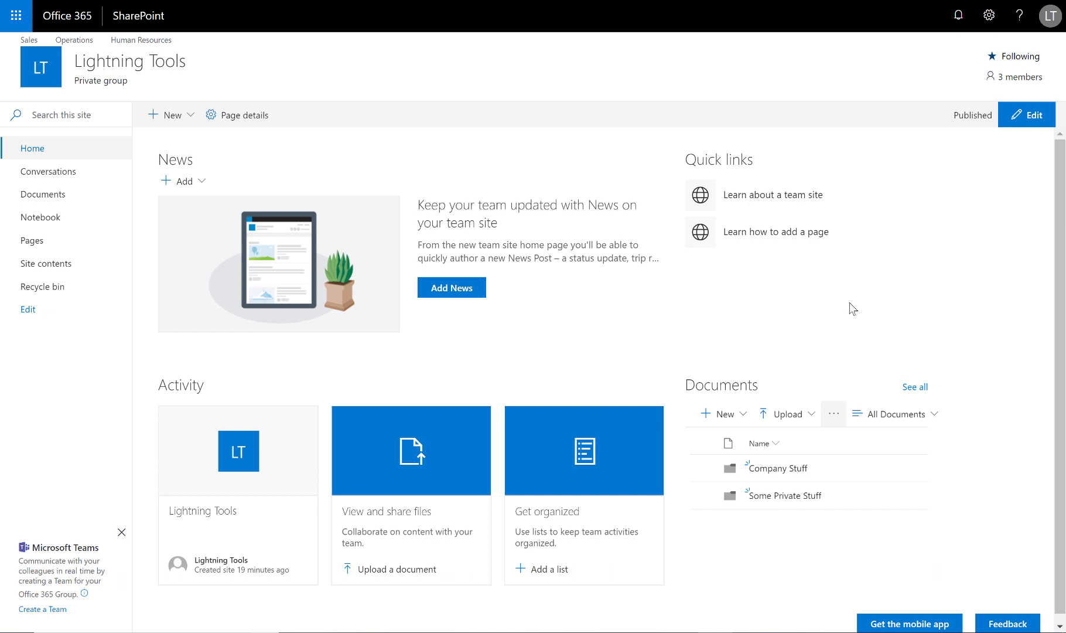
Review the Lightning Tools site permissions and open the advanced permissions settings.
click(989, 16)
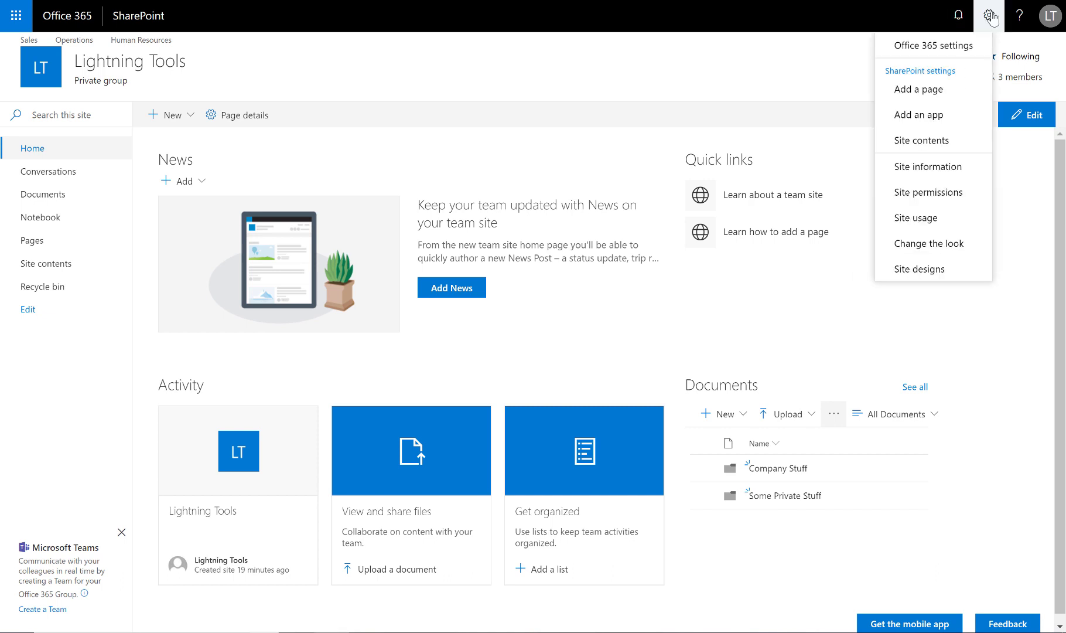
click(929, 193)
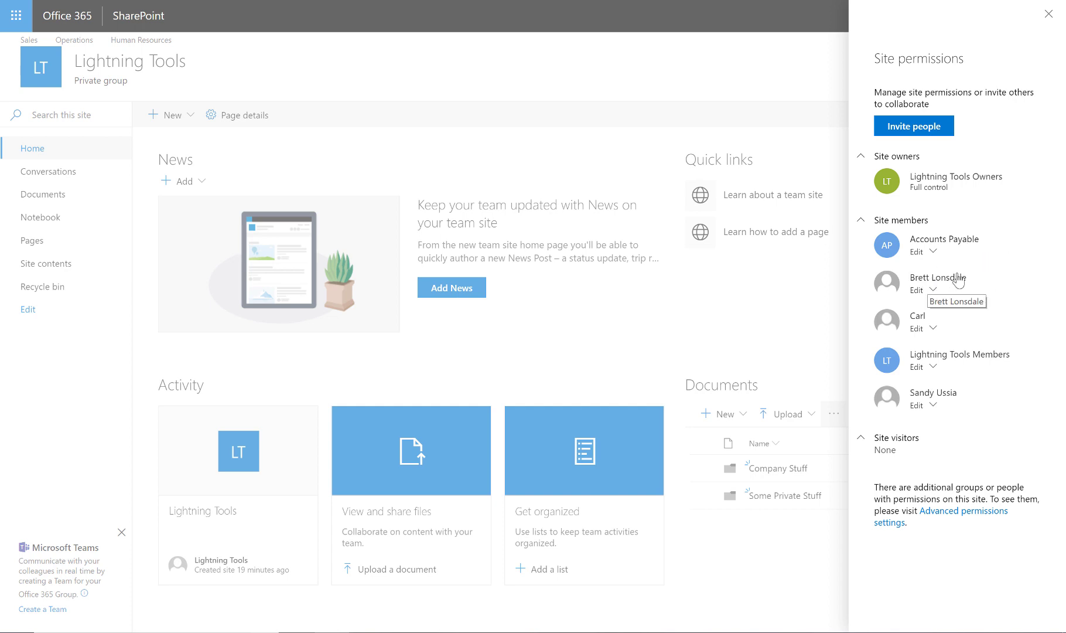
mouse_move(958, 282)
mouse_move(998, 354)
mouse_move(948, 396)
click(981, 513)
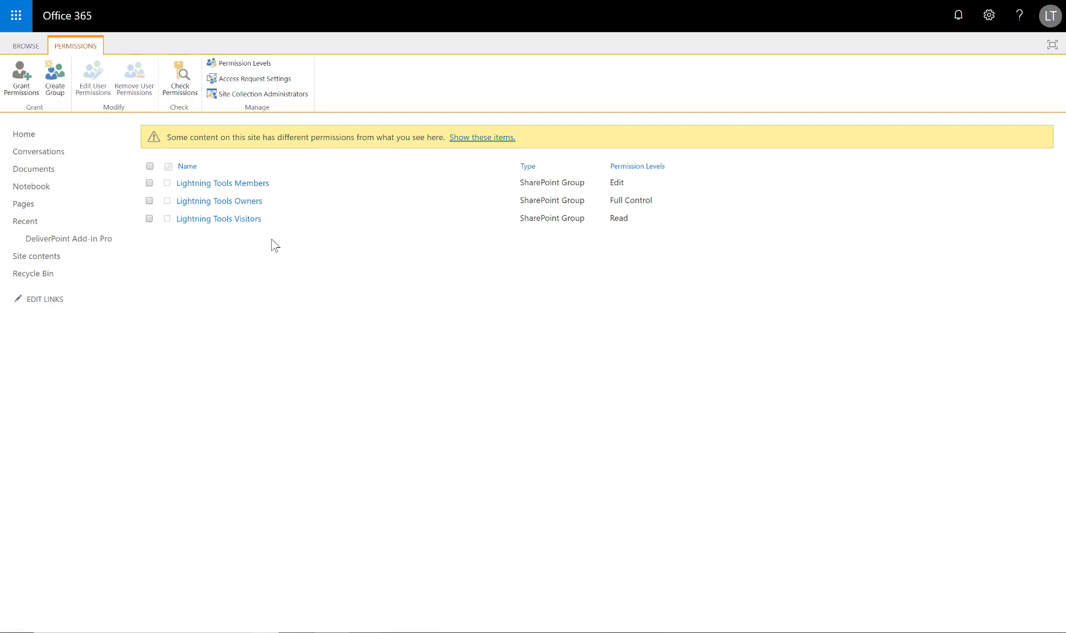
Check who belongs to the Lightning Tools Members, Visitors and Owners groups, ending back on the Members group.
click(242, 184)
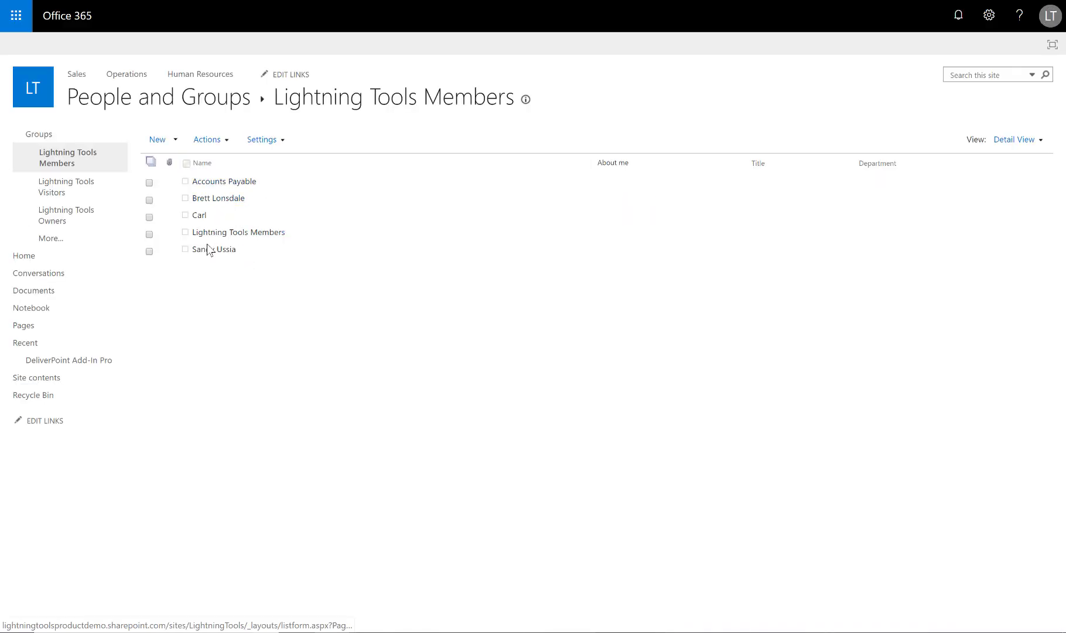
click(103, 188)
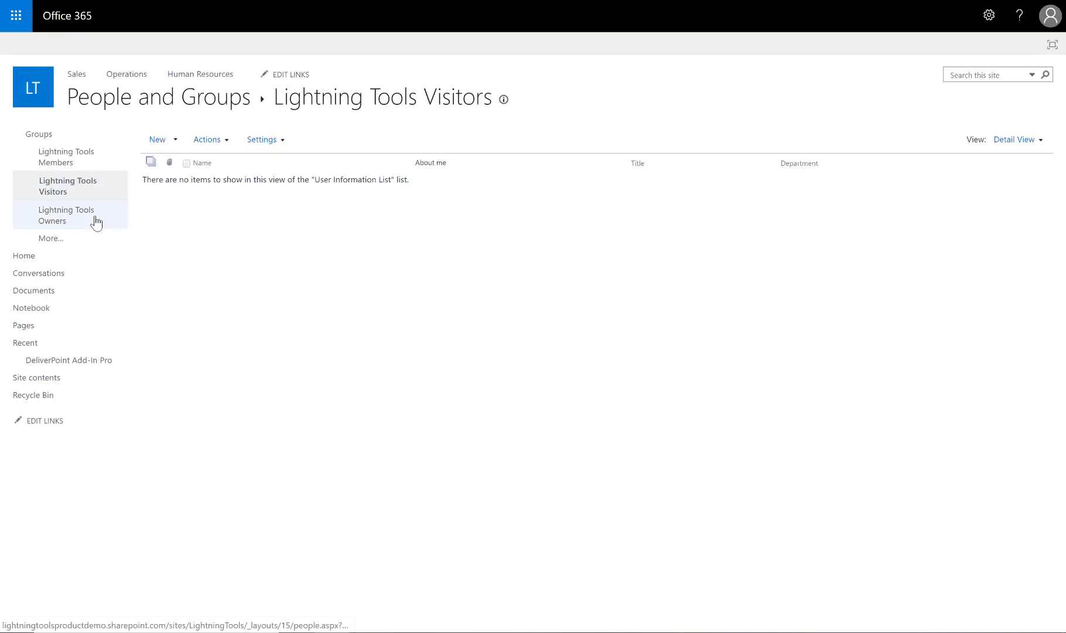
click(96, 222)
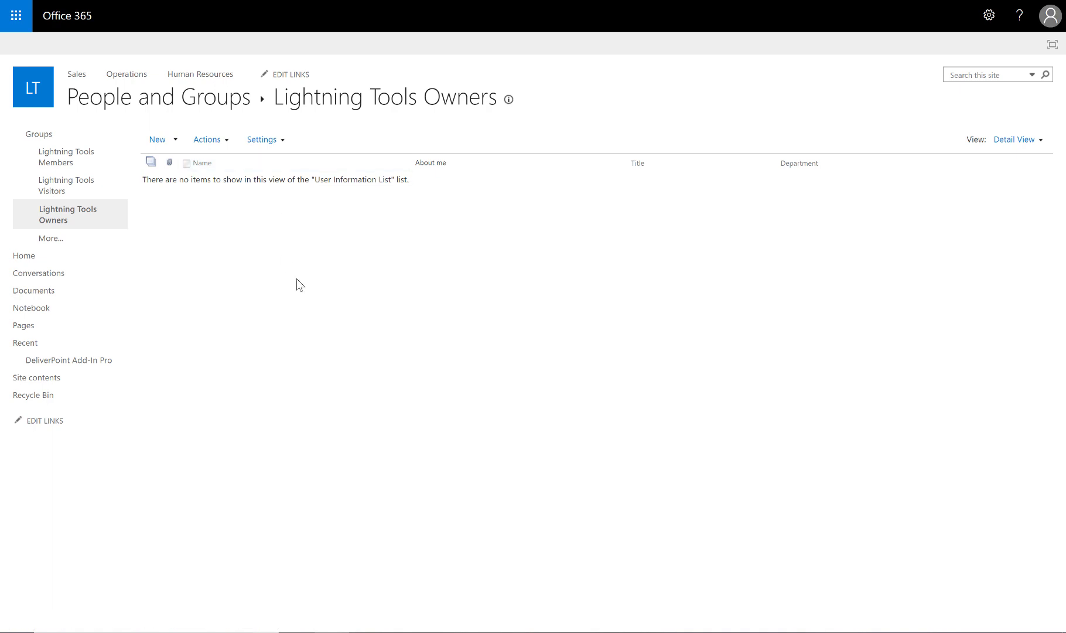
click(79, 162)
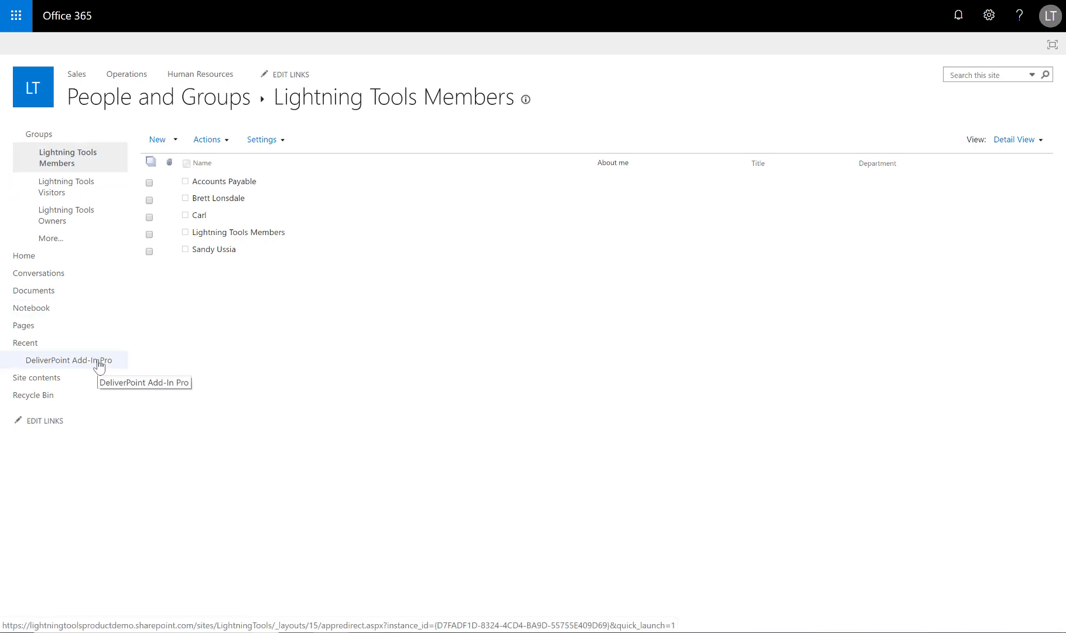
Open DeliverPoint Add-In Pro and run the Discover User Permissions report on the Root Site.
click(98, 366)
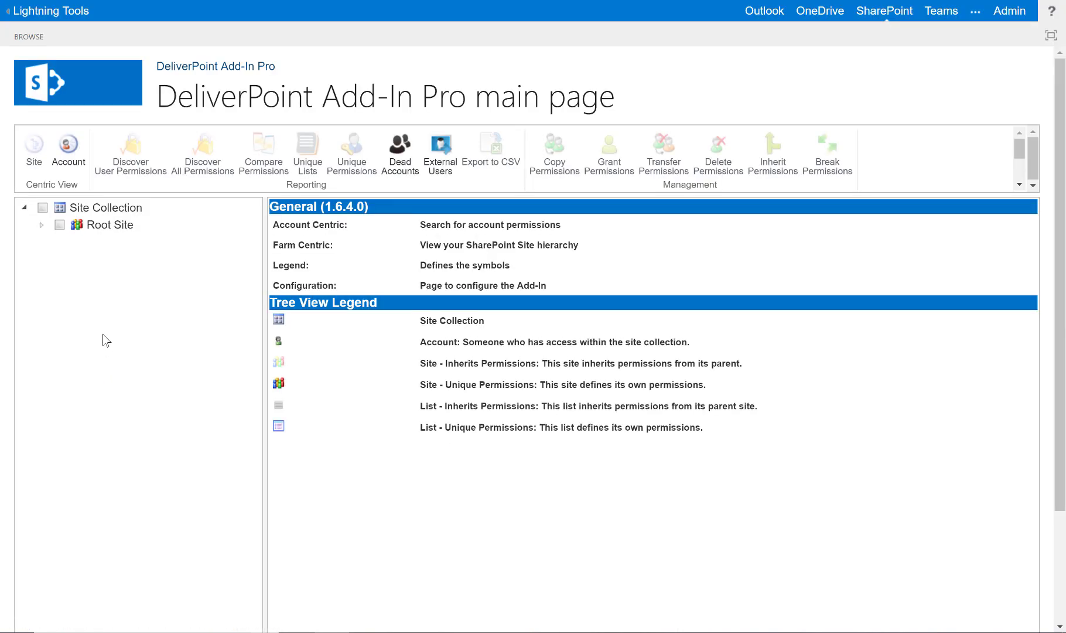
click(41, 224)
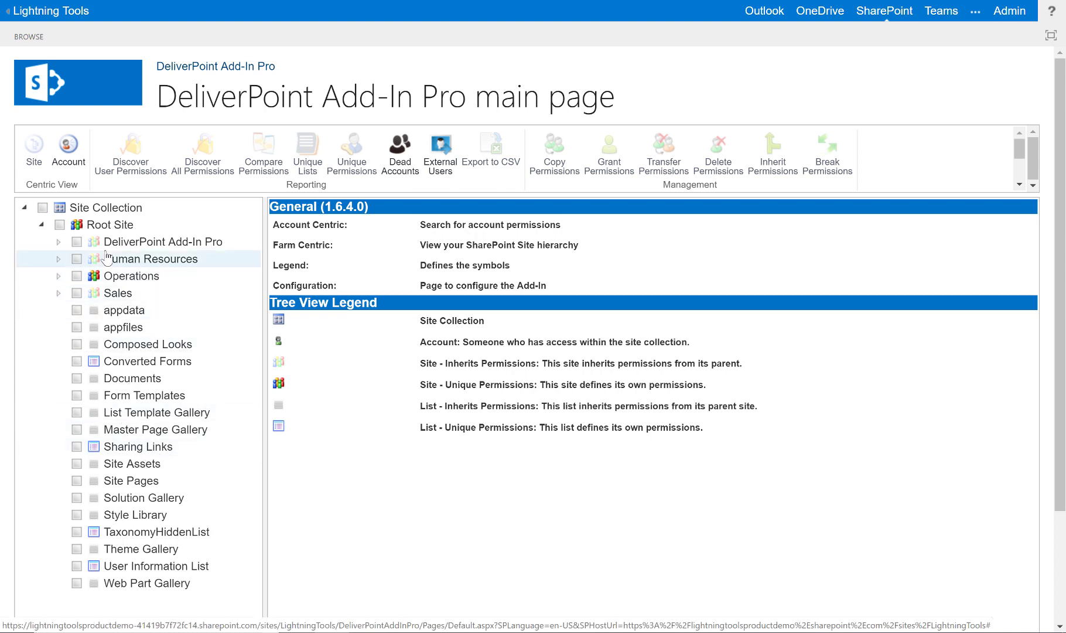
click(59, 224)
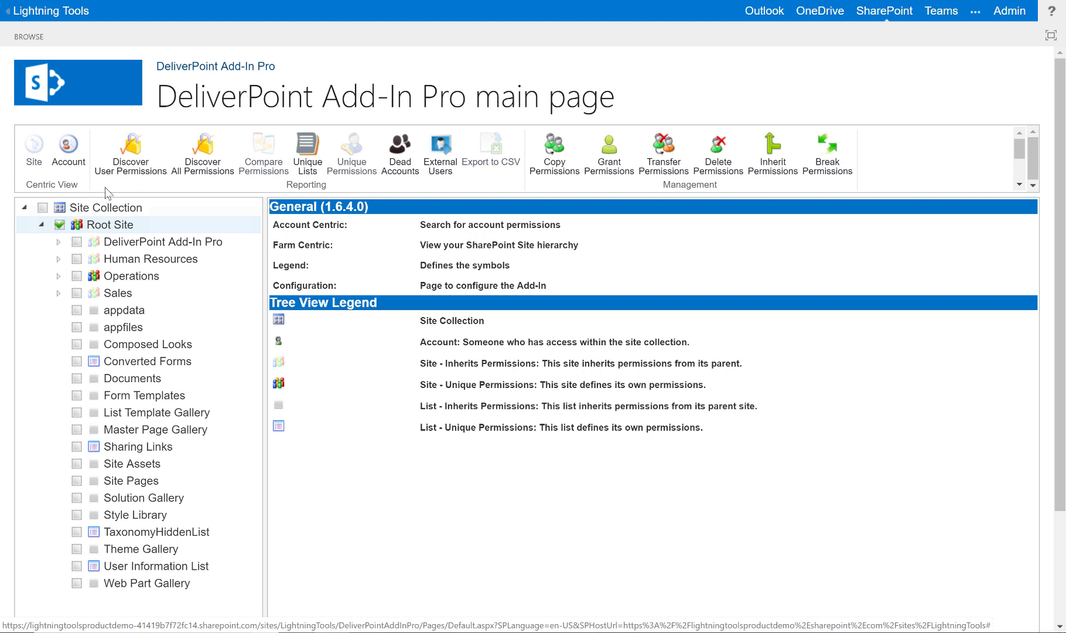
click(131, 173)
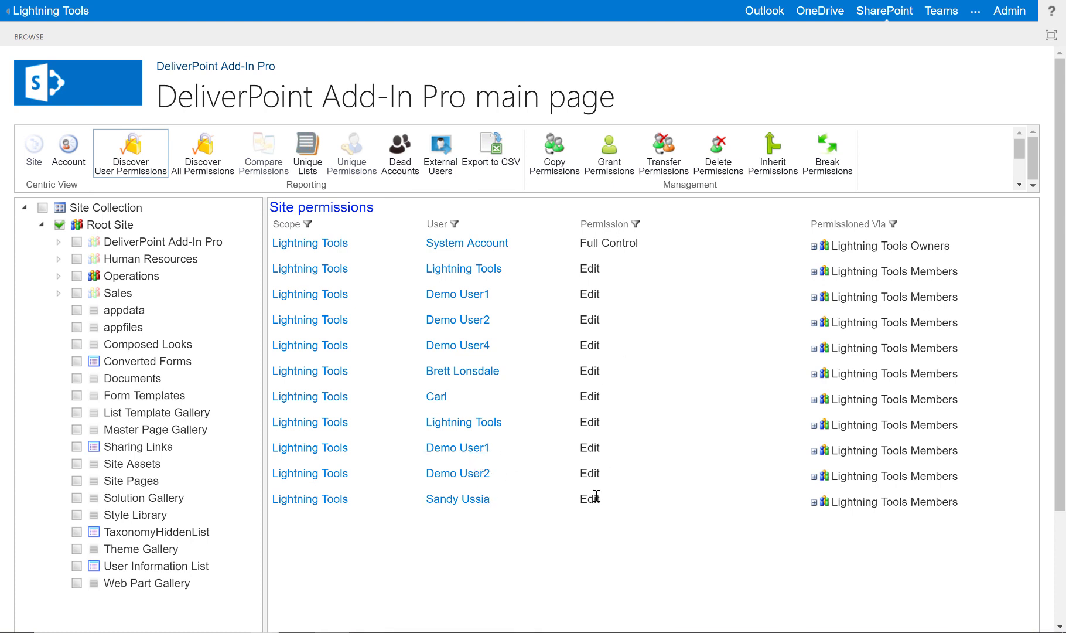
Expand the Permissioned Via groups for Demo User1, Demo User2 and Demo User4, including the repeated Demo User1 and Demo User2 rows, to trace nested membership.
click(814, 297)
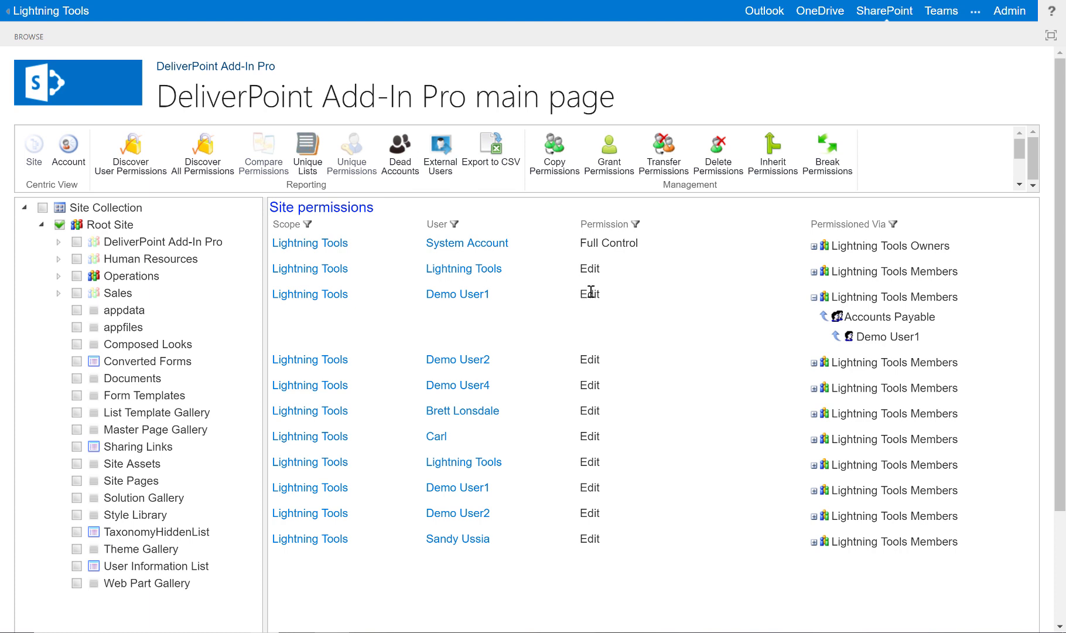
click(814, 363)
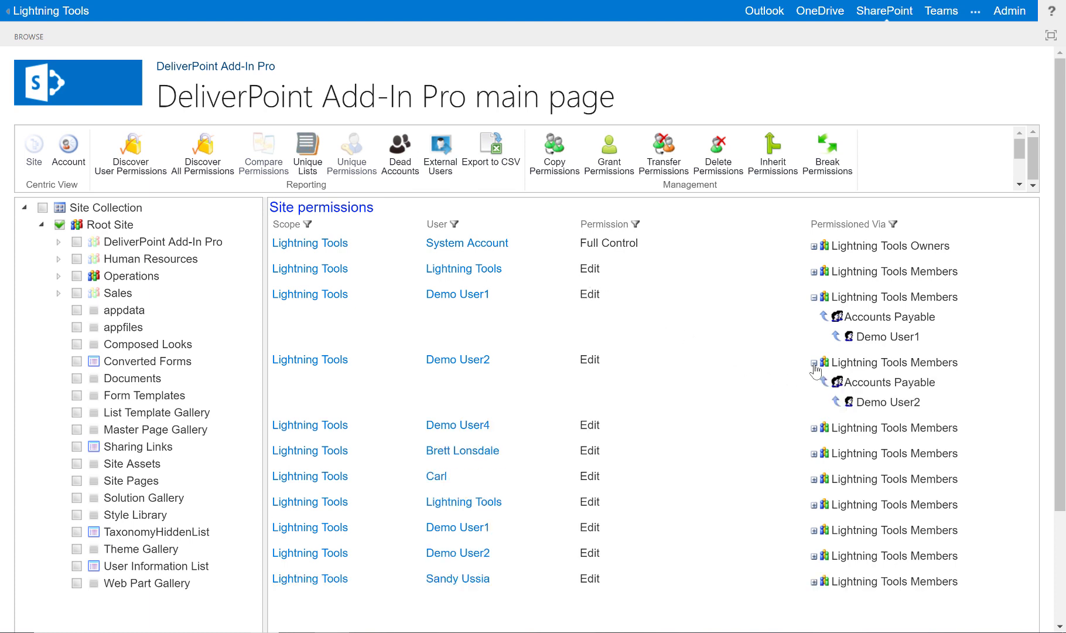
click(814, 428)
scroll(717, 422, down, 1)
scroll(715, 420, down, 3)
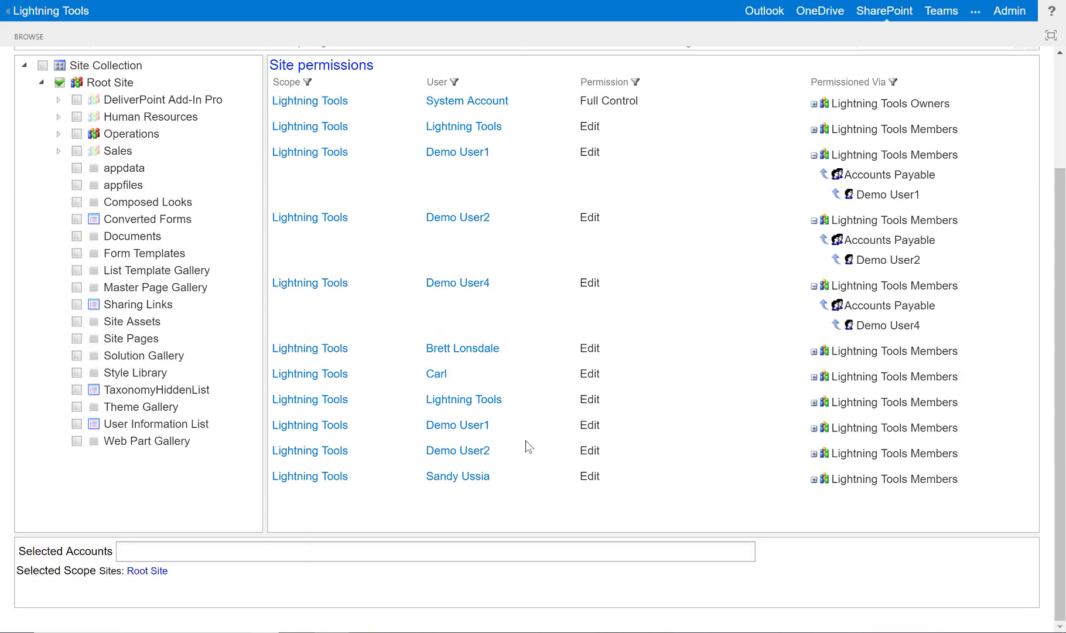
click(814, 429)
scroll(739, 456, down, 1)
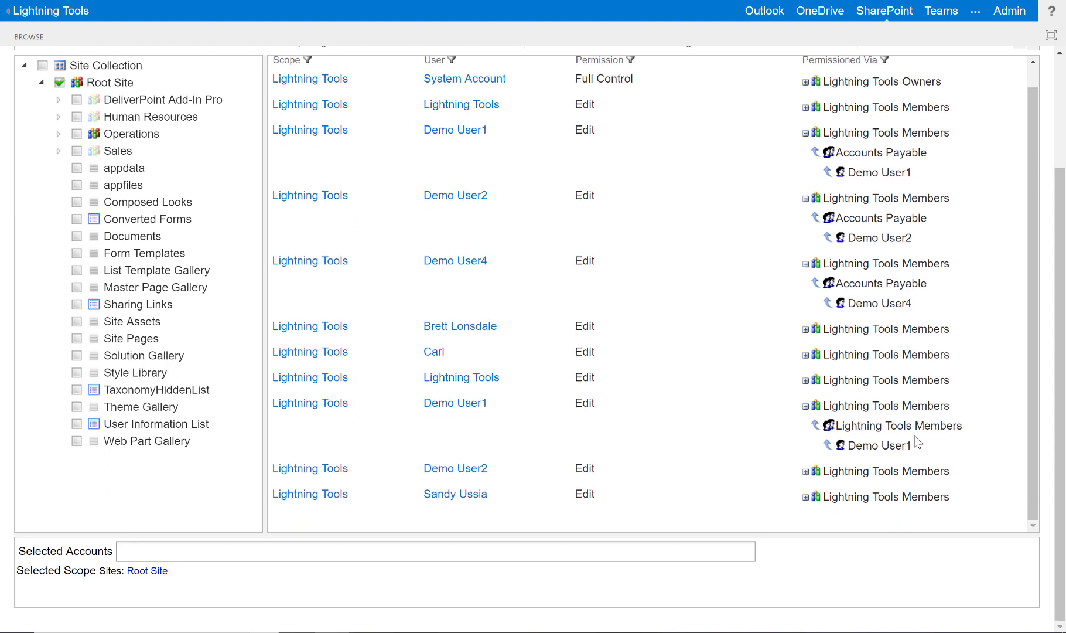
click(805, 472)
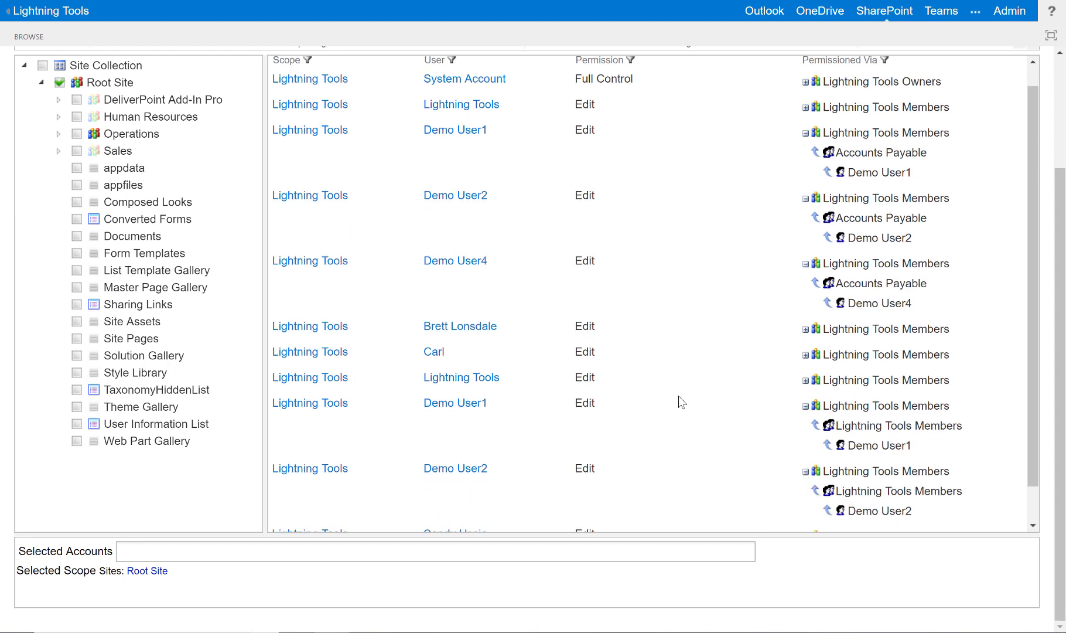
scroll(705, 413, down, 1)
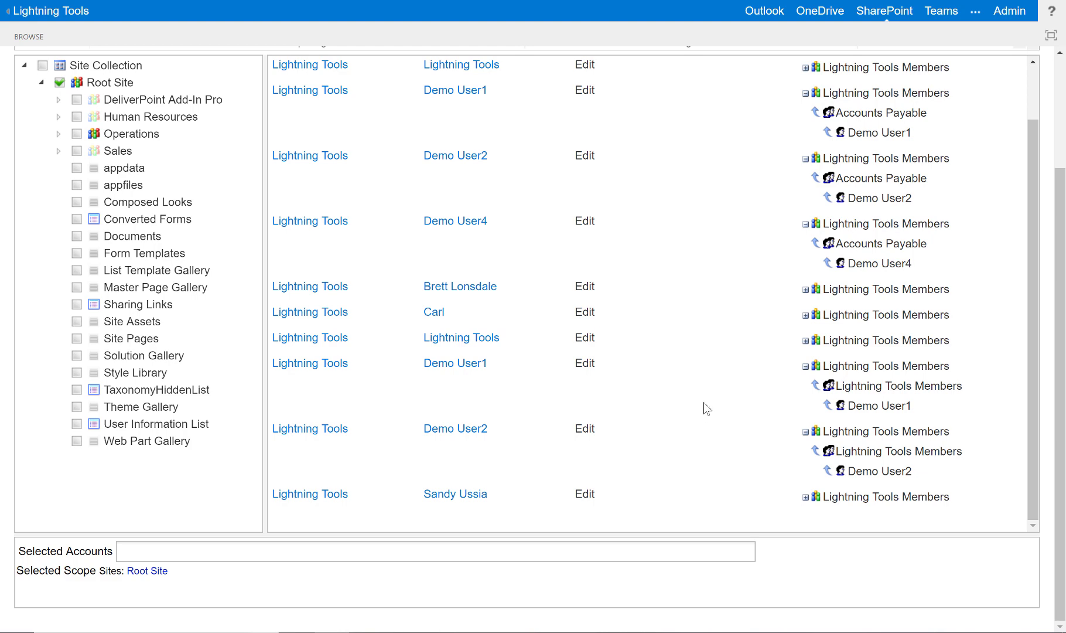
scroll(703, 401, up, 5)
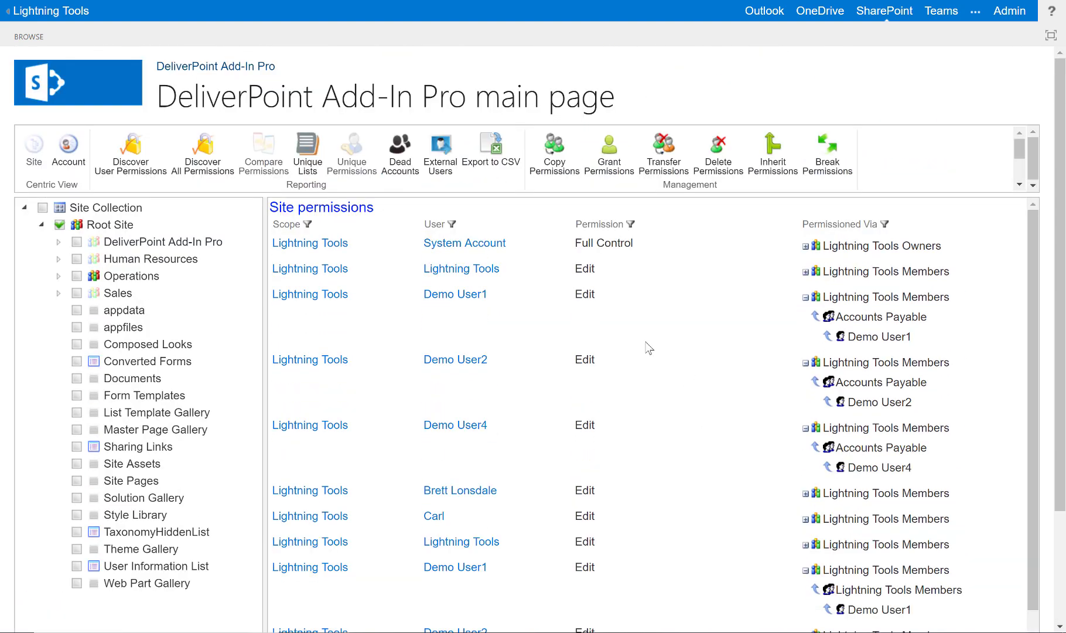
Return to the SharePoint site's advanced permissions and view the Accounts Payable details in the Lightning Tools Members group, then close them.
click(24, 16)
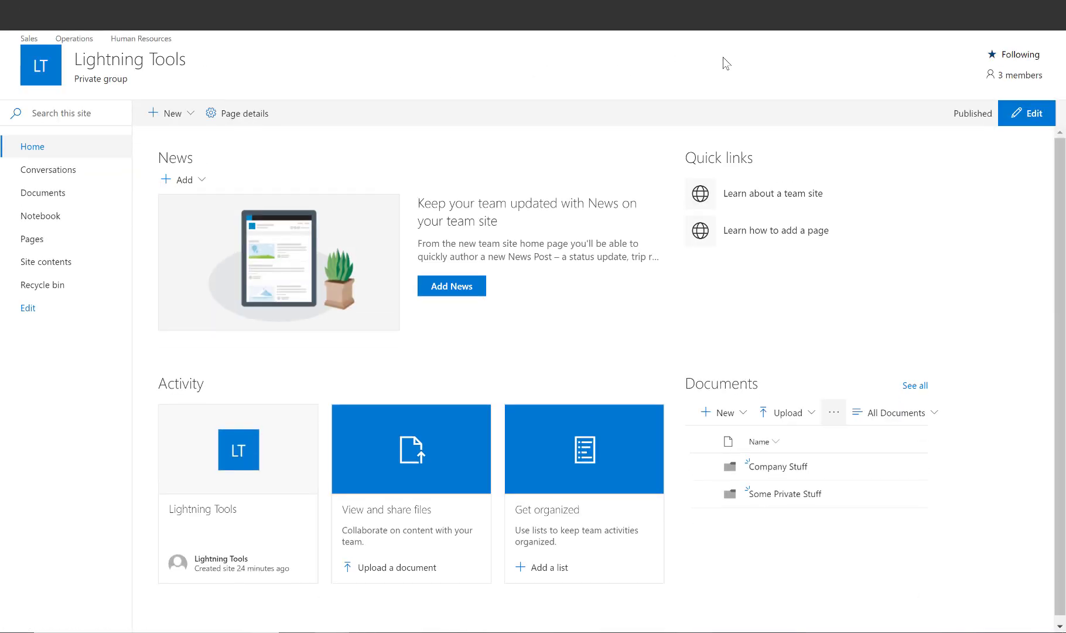
click(989, 18)
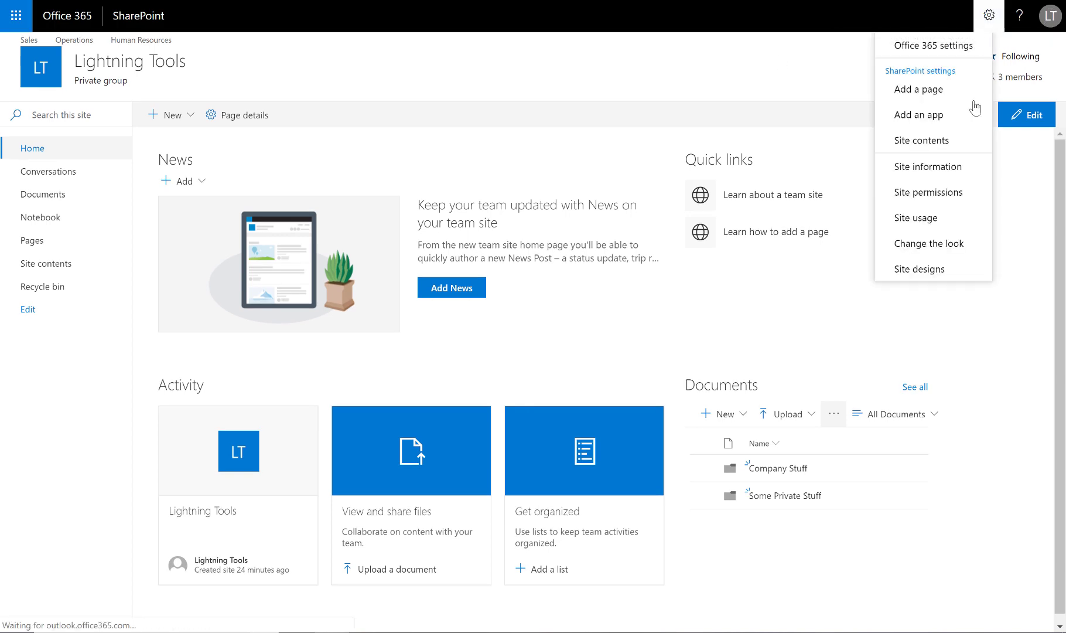
click(946, 191)
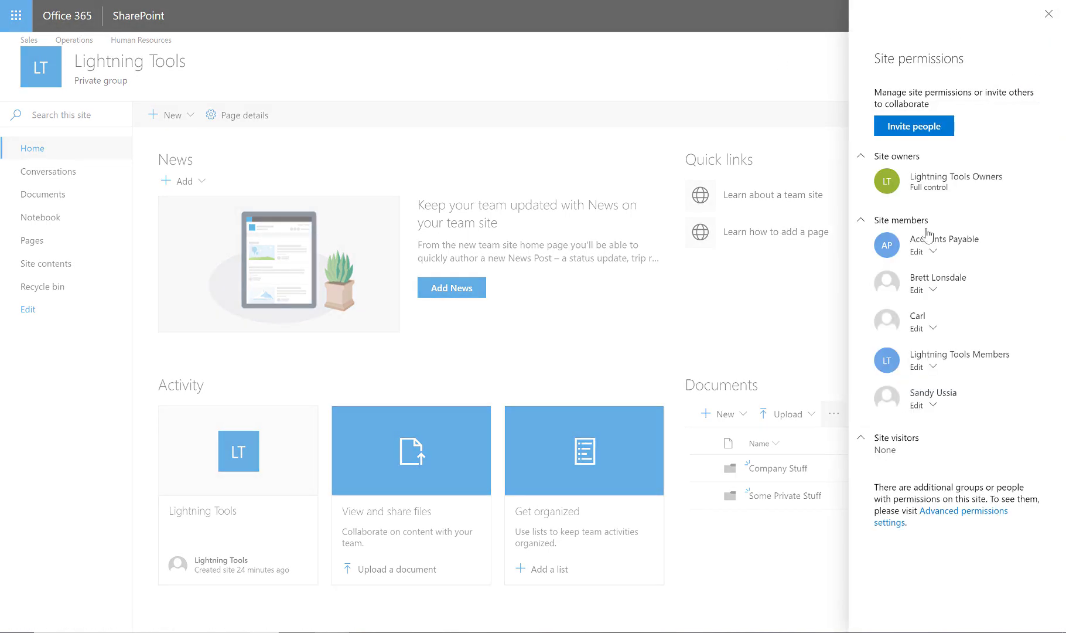
click(939, 518)
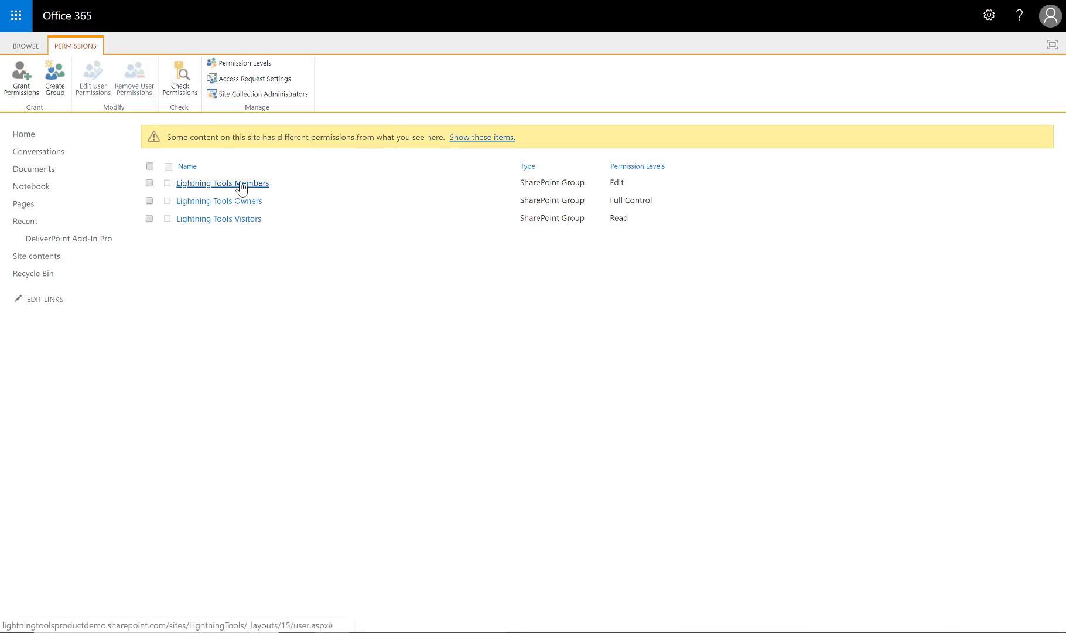
click(241, 186)
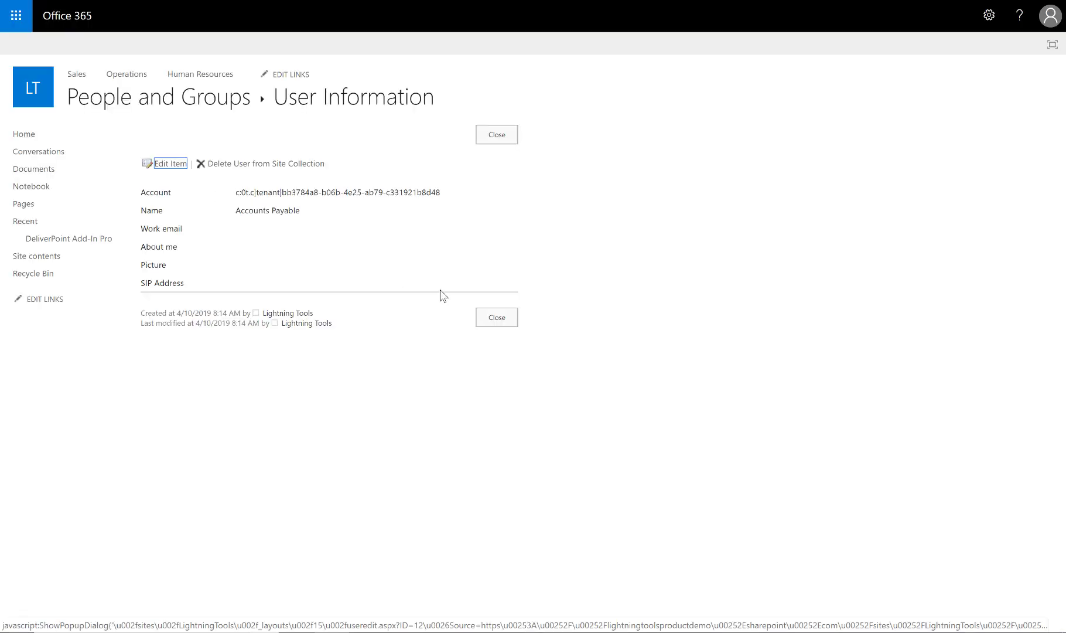
click(494, 317)
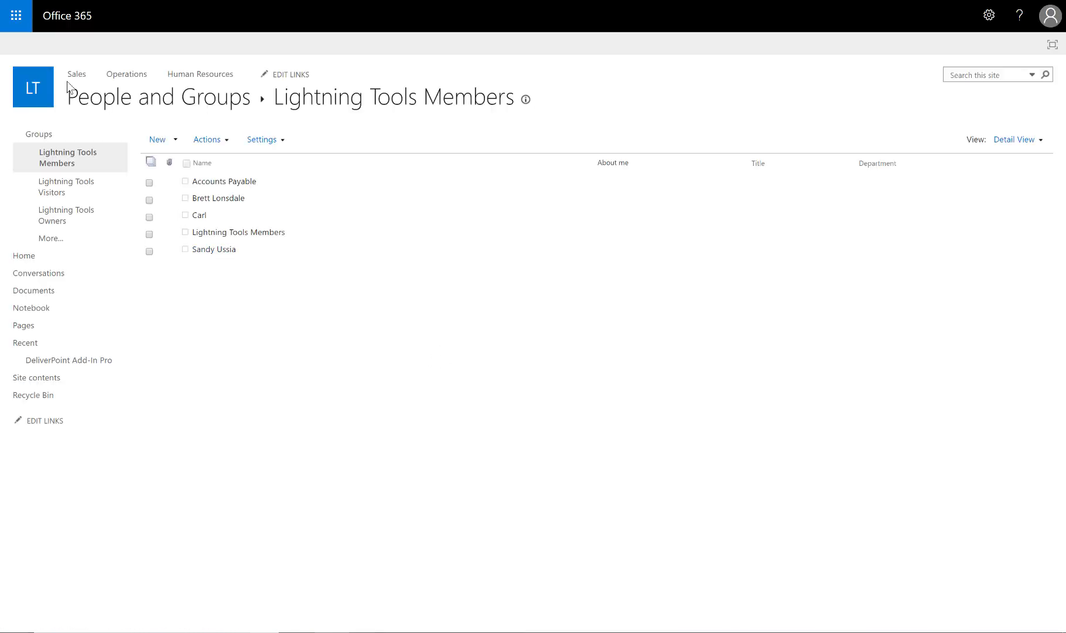
In DeliverPoint Add-In Pro, run the Compare Permissions report on the Partners site under Sales, the Operations site and the Root Site.
click(80, 362)
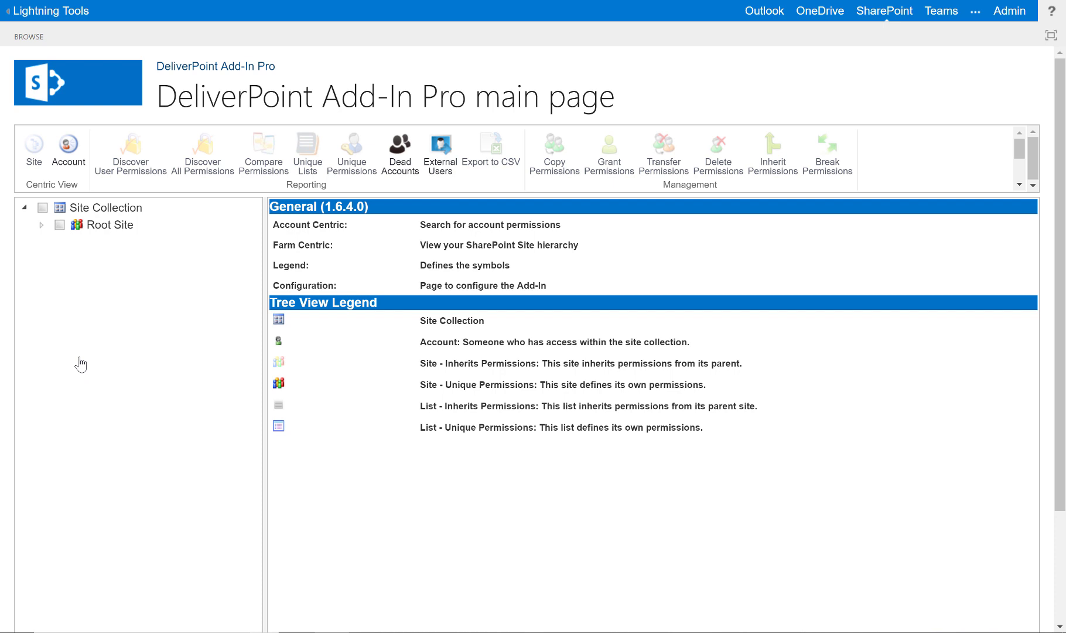
click(40, 225)
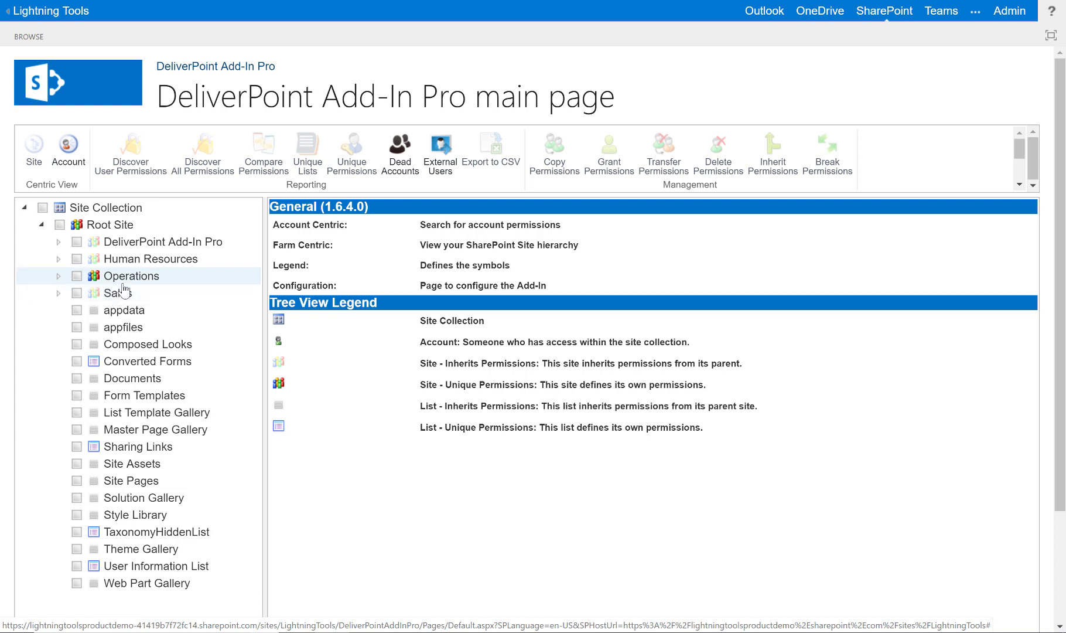
click(58, 292)
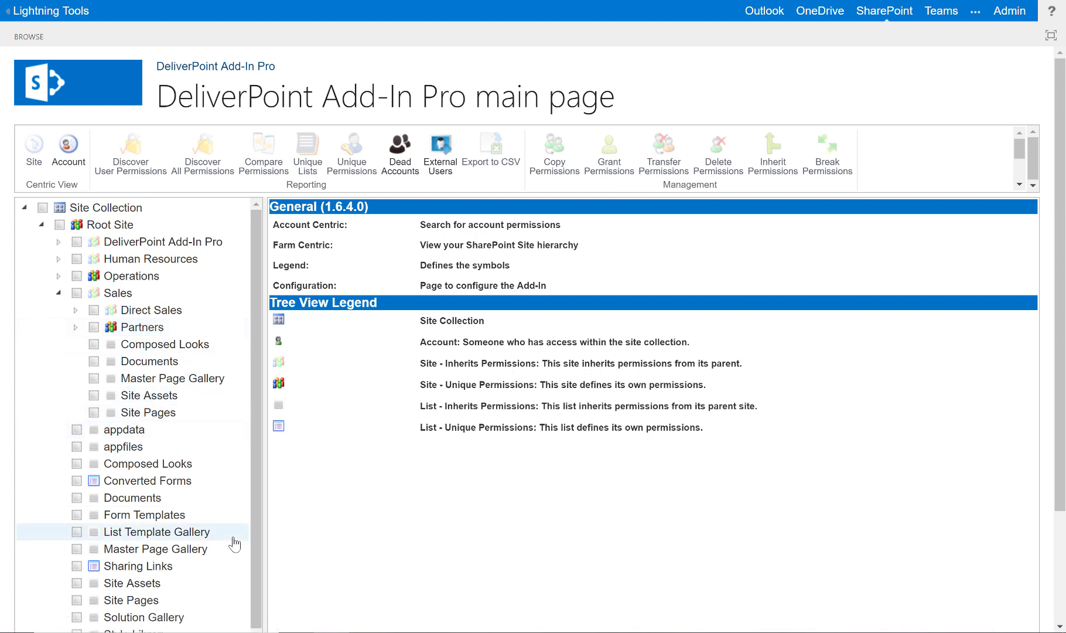
click(95, 328)
click(76, 276)
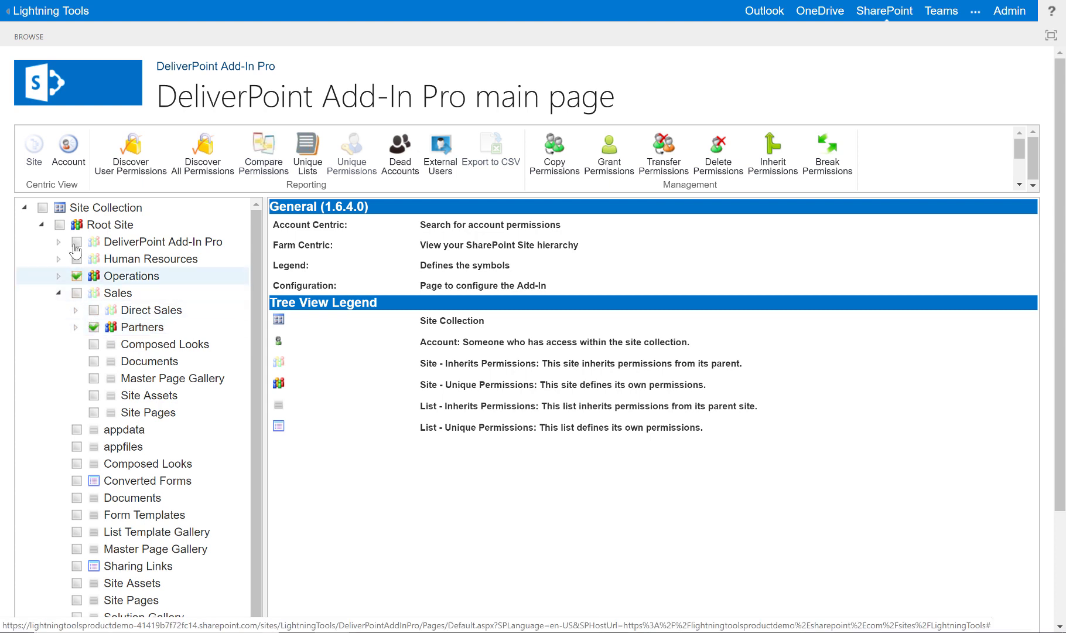
click(59, 225)
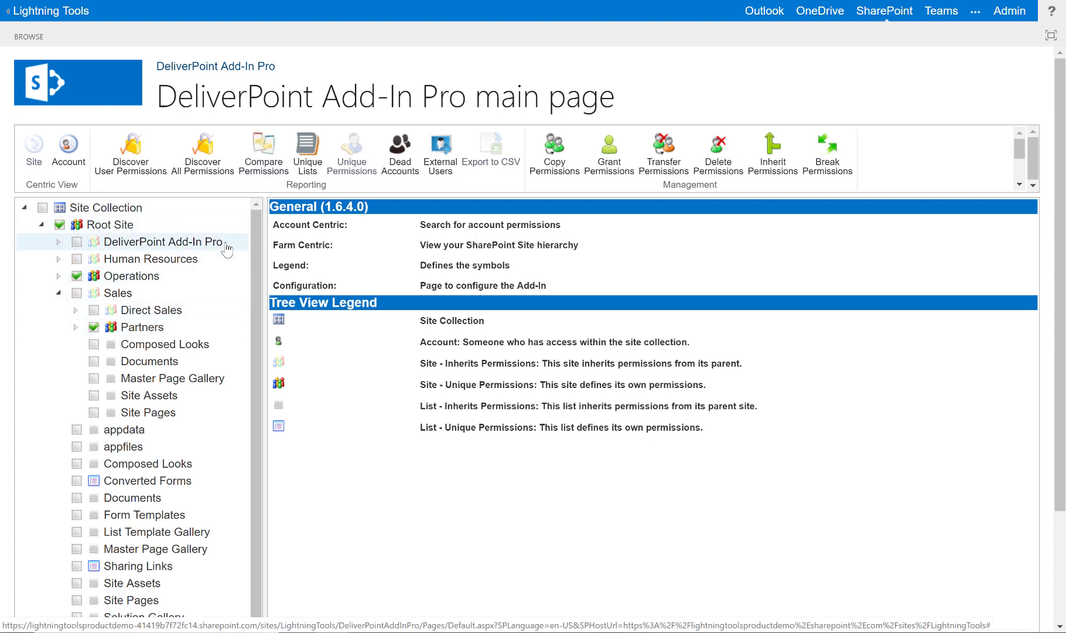
click(274, 169)
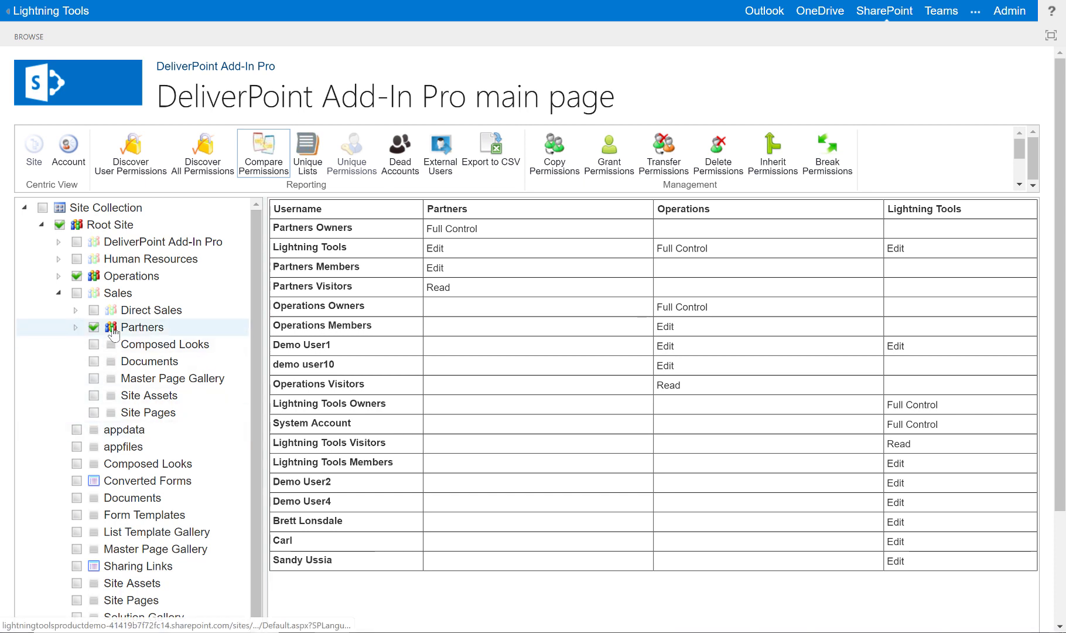
Run the Discover User Permissions report with the Partners, Operations and Root Site scopes selected, and look through its rows.
click(76, 276)
click(59, 224)
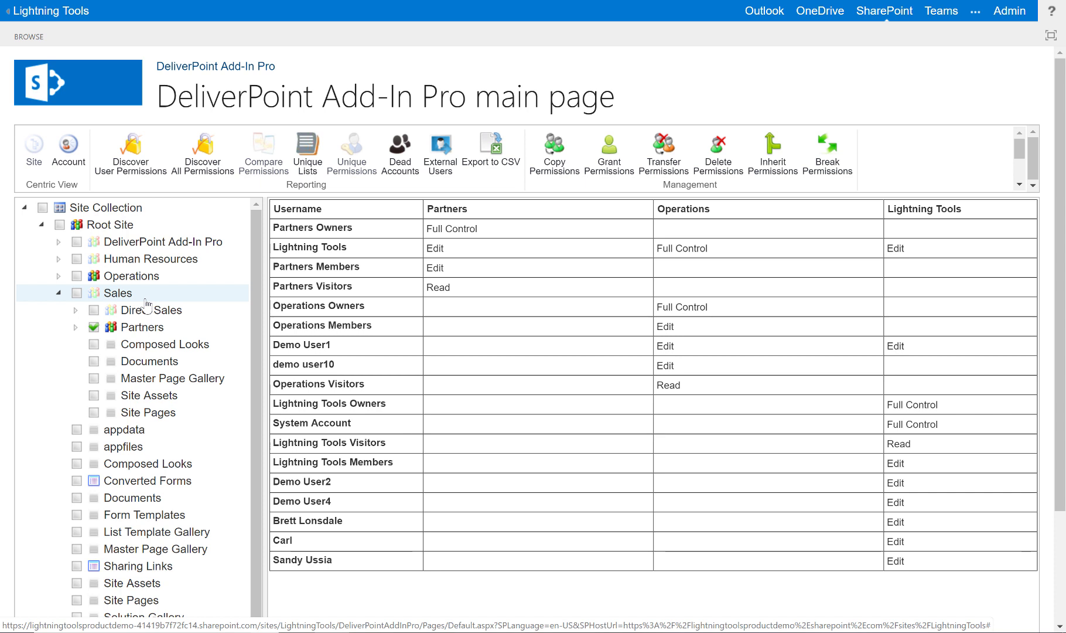
click(76, 276)
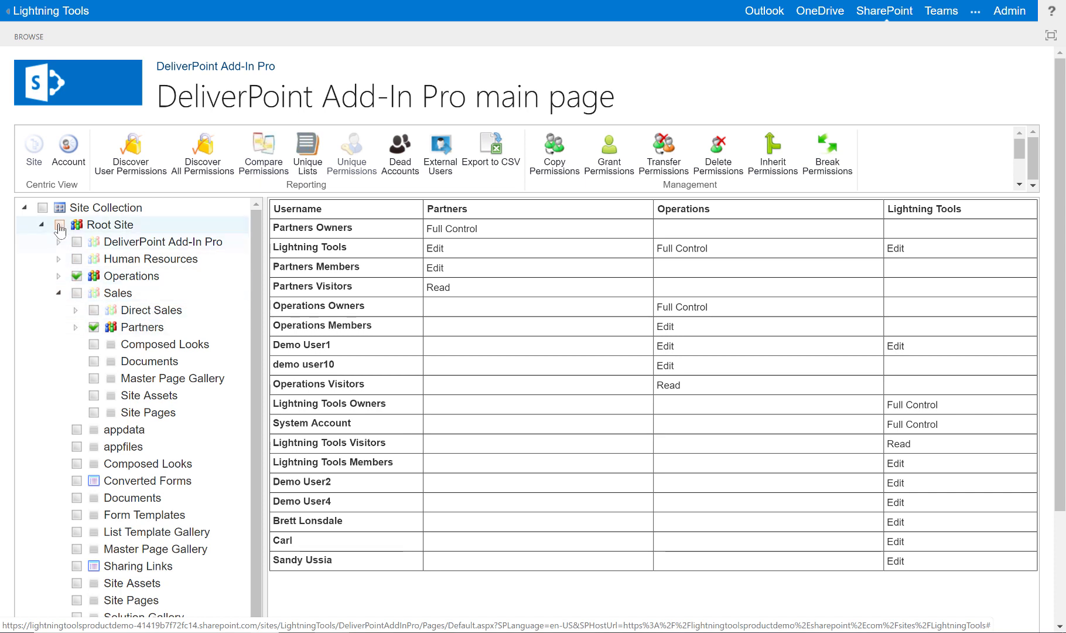
click(59, 226)
click(122, 167)
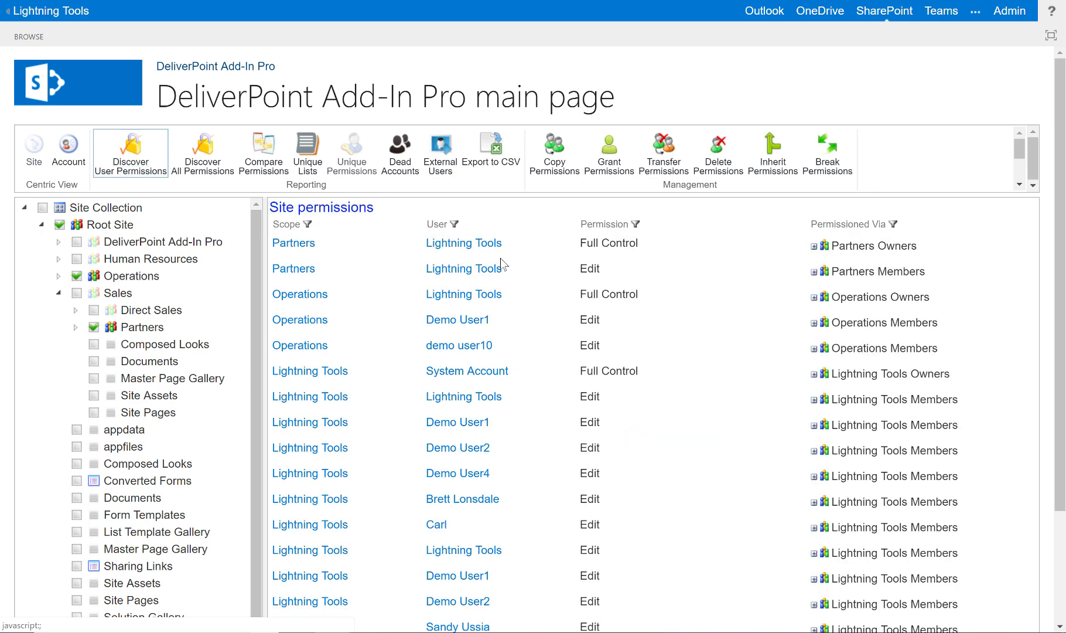
scroll(508, 525, down, 2)
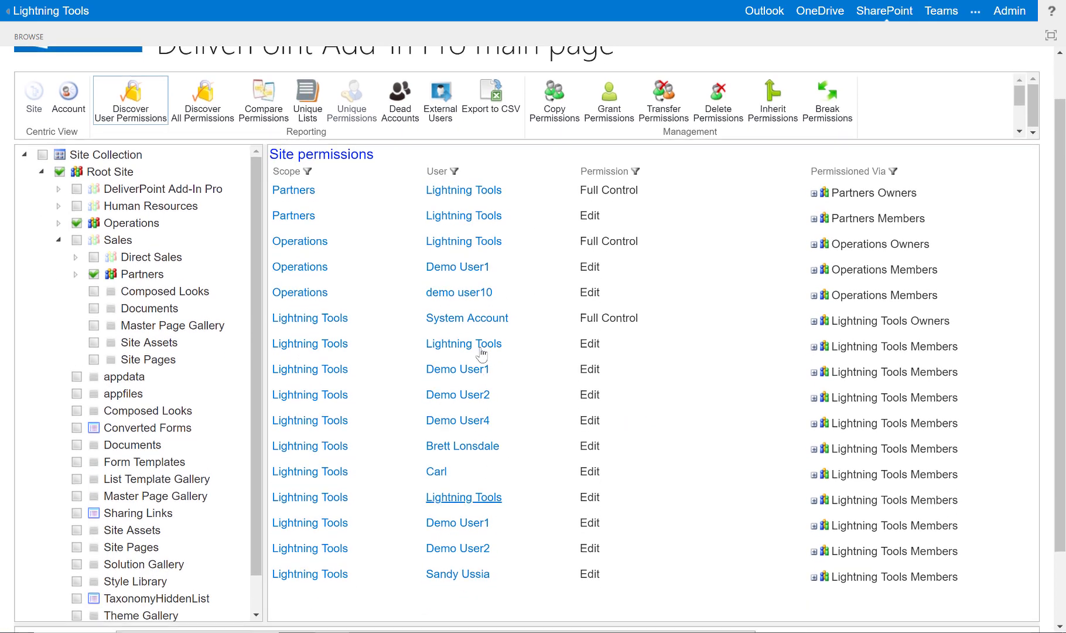
scroll(493, 351, up, 2)
Filter the site permissions report to rows where User equals Demo User1, then clear that filter.
click(455, 225)
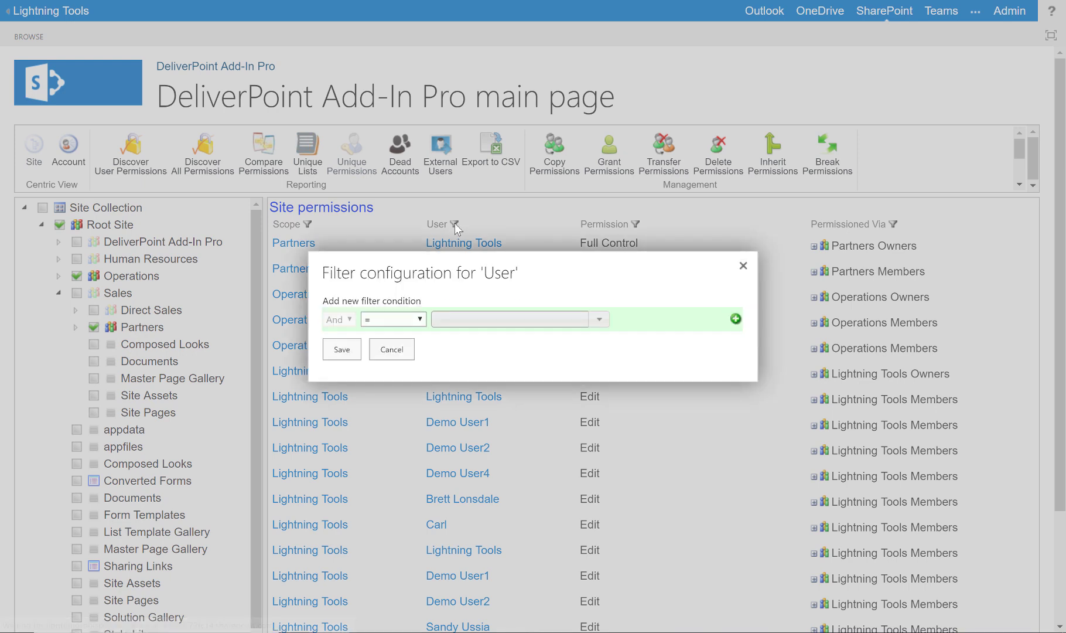
click(592, 325)
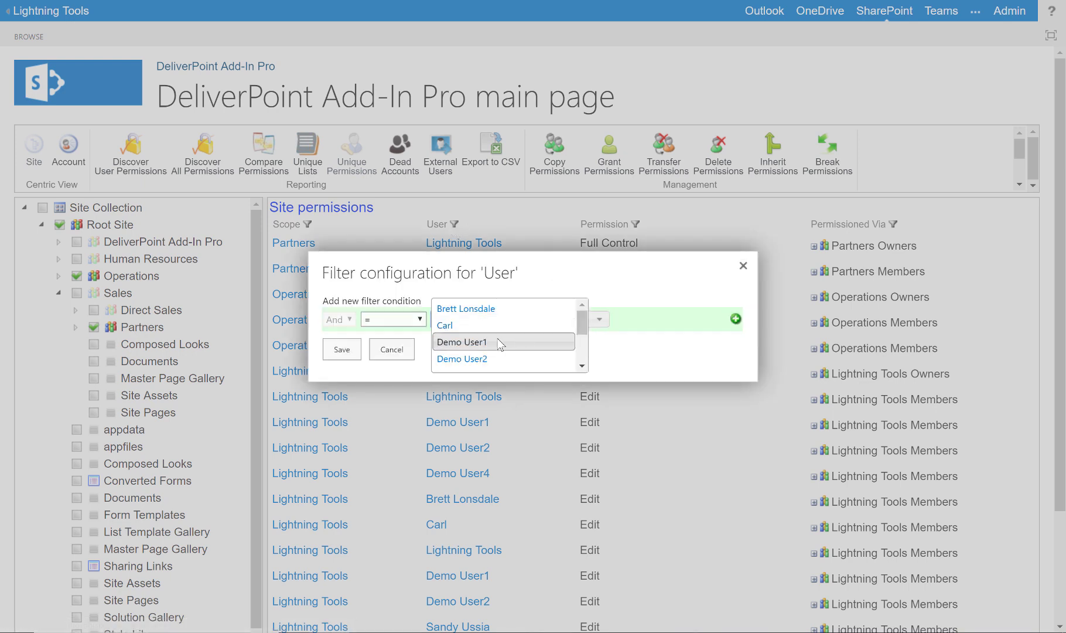
click(543, 342)
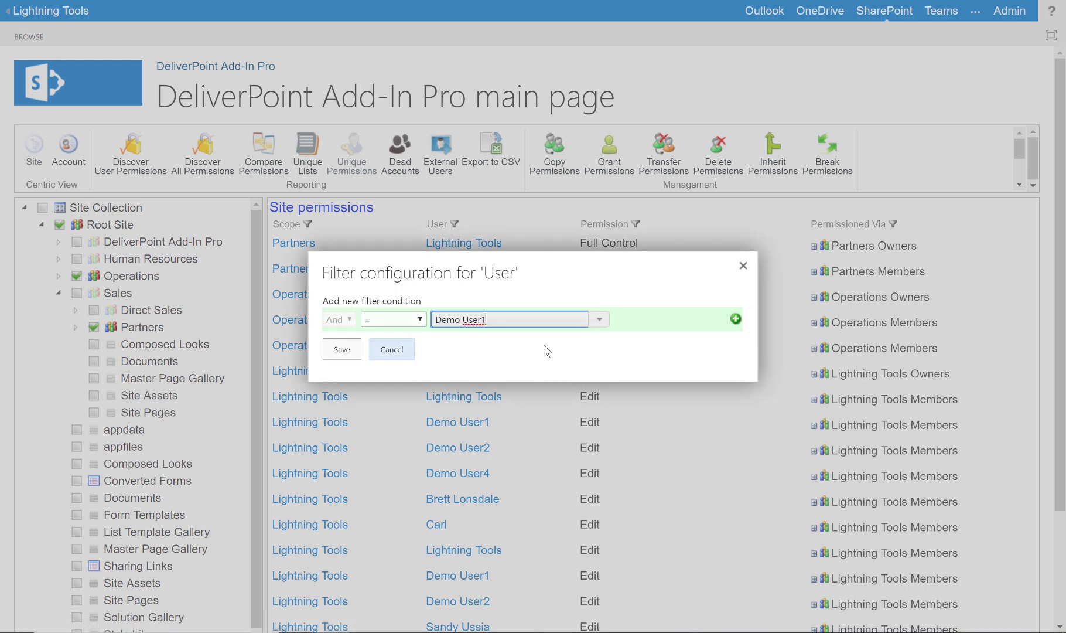
click(340, 351)
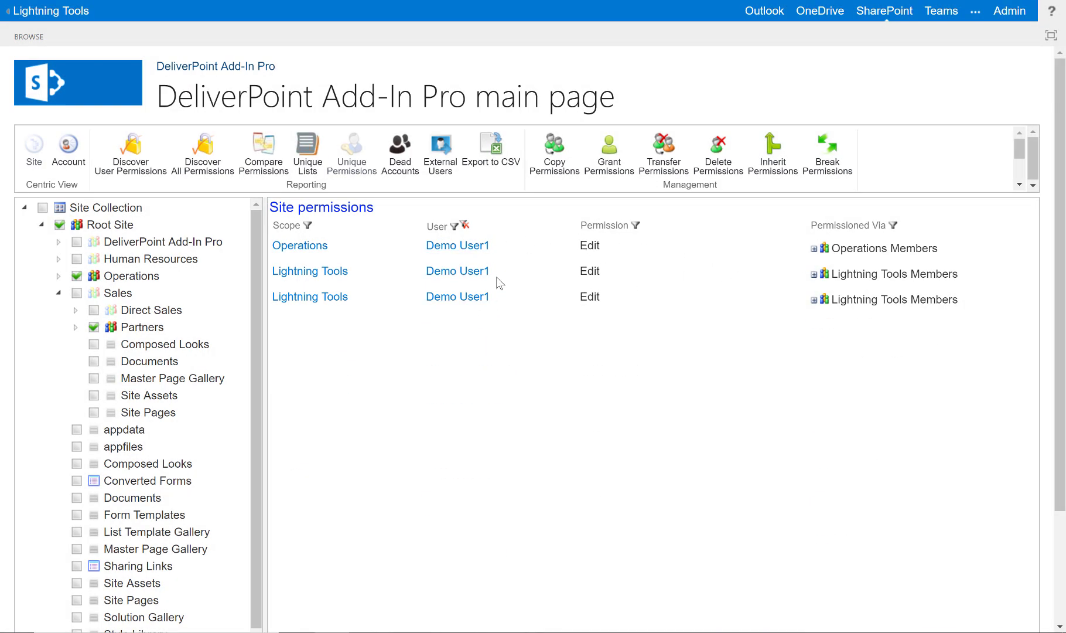
click(467, 227)
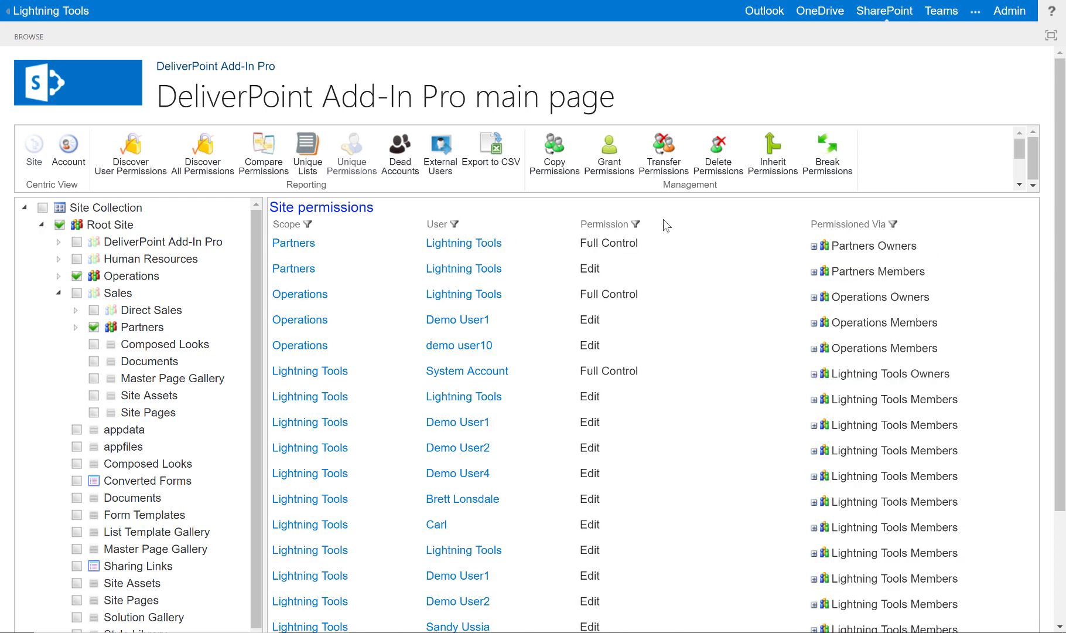
Filter the site permissions report to rows where Permission equals Full Control, then clear that filter.
click(636, 225)
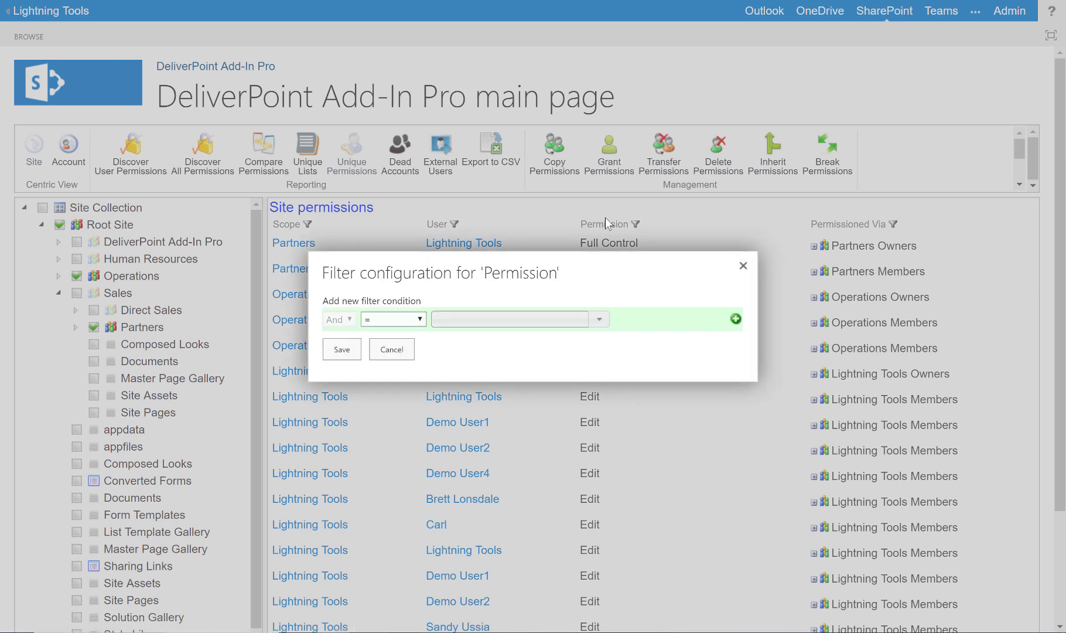
click(598, 318)
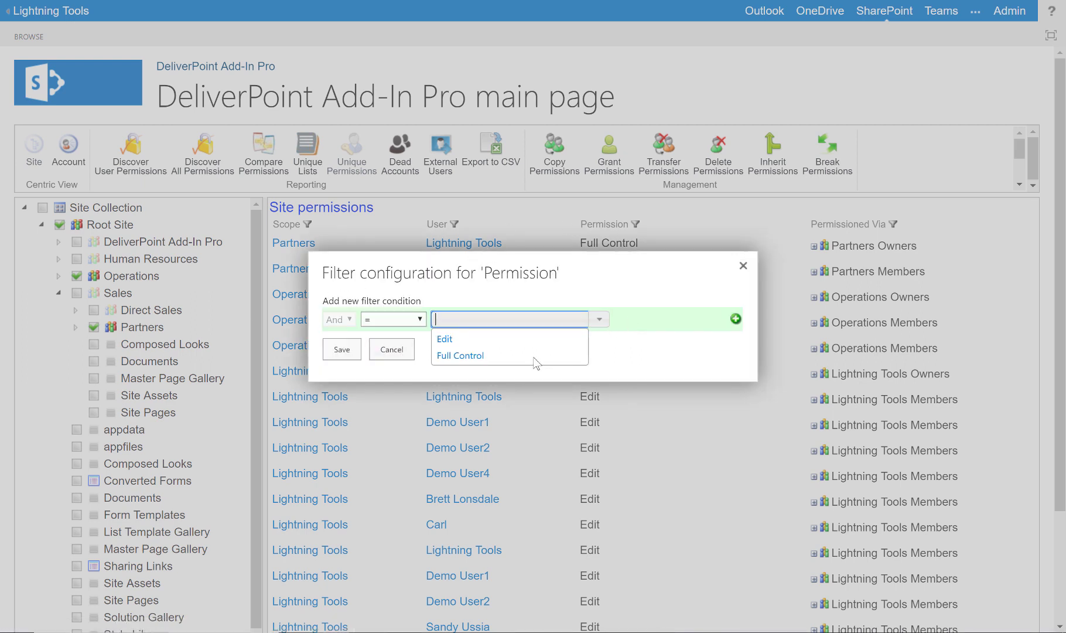
click(534, 356)
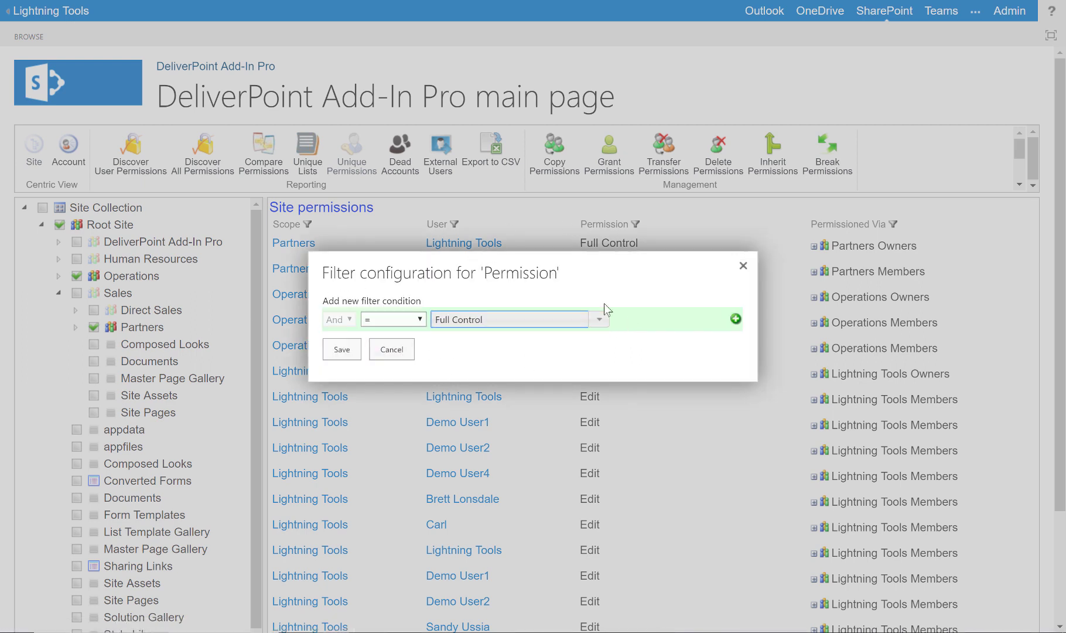
click(341, 349)
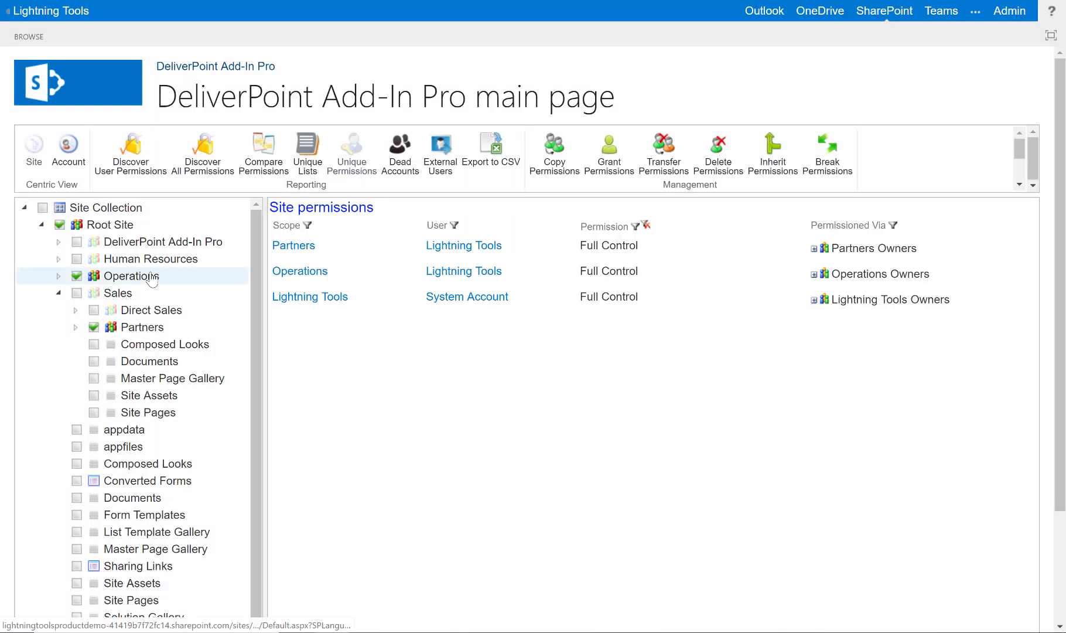
click(647, 227)
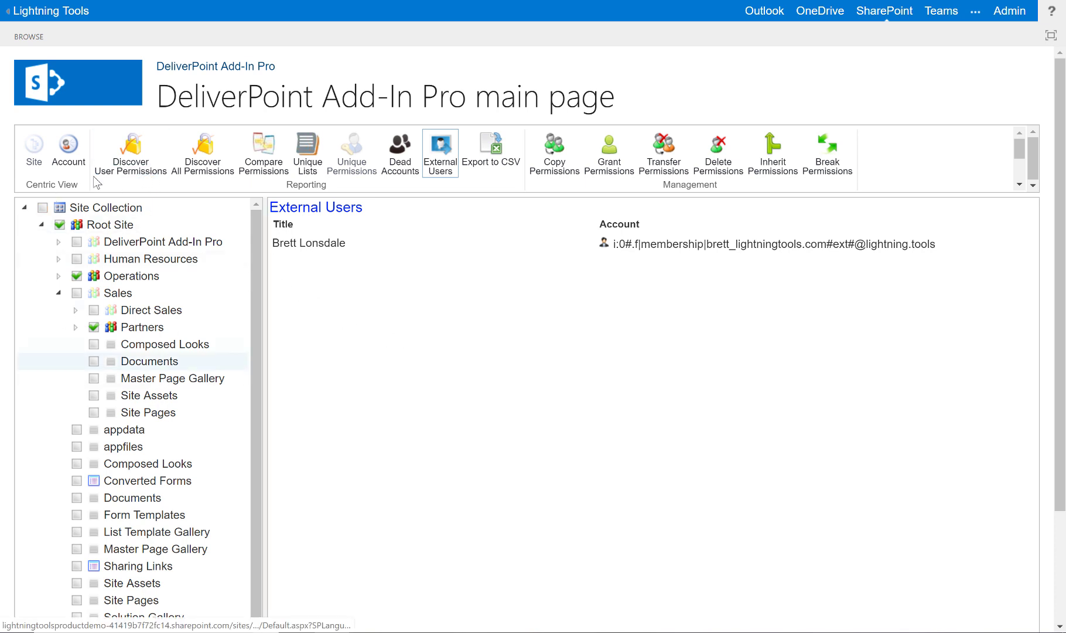
Return to the Lightning Tools site and open the access management of the Company Stuff folder in the Documents library.
click(50, 12)
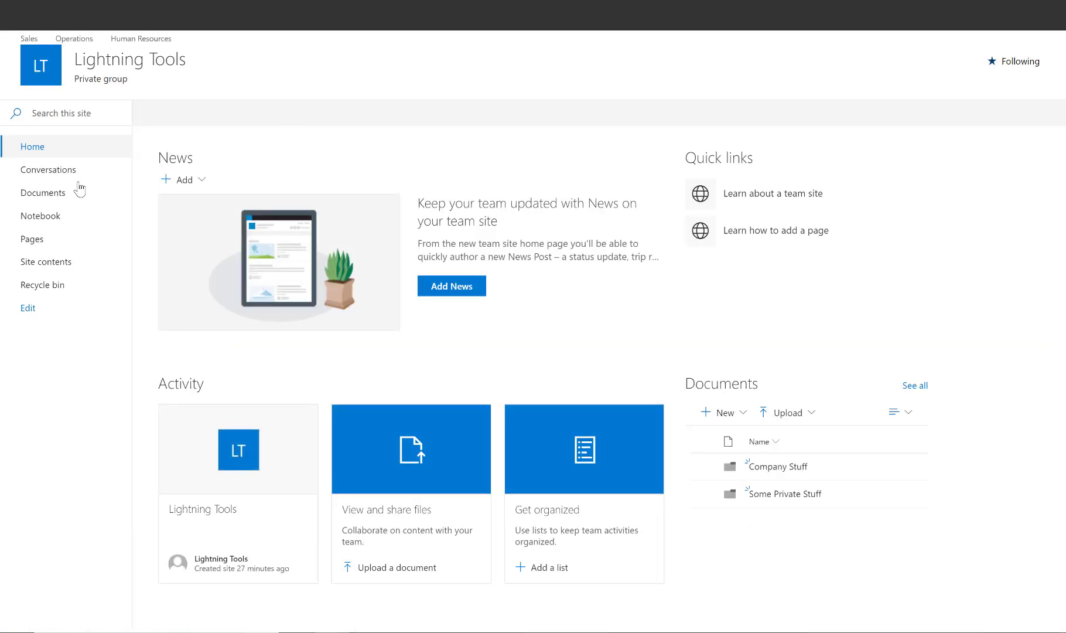
click(44, 193)
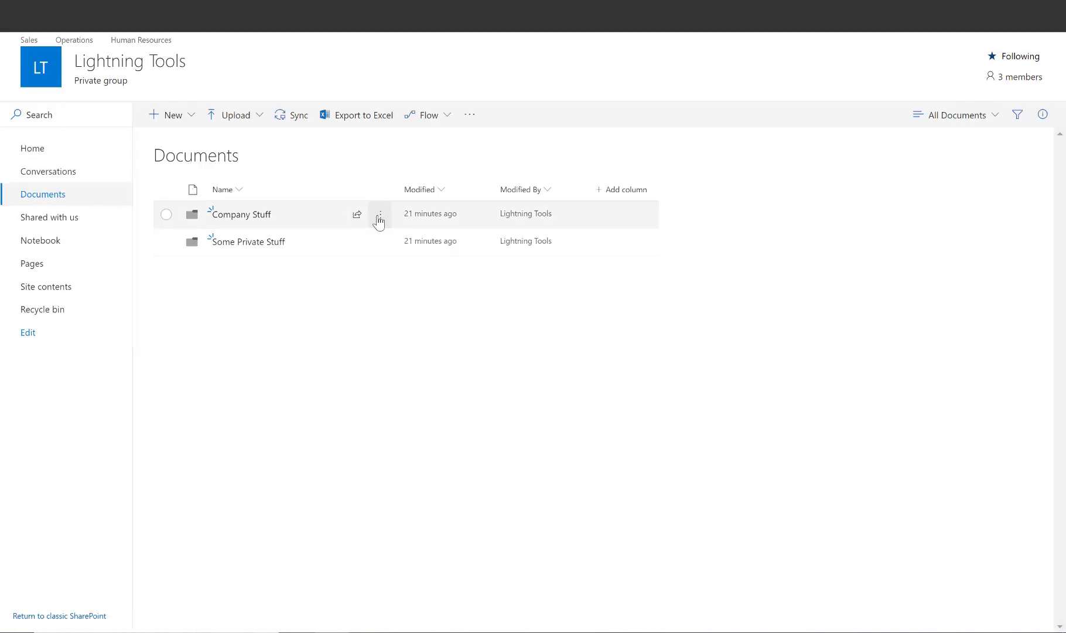
click(380, 216)
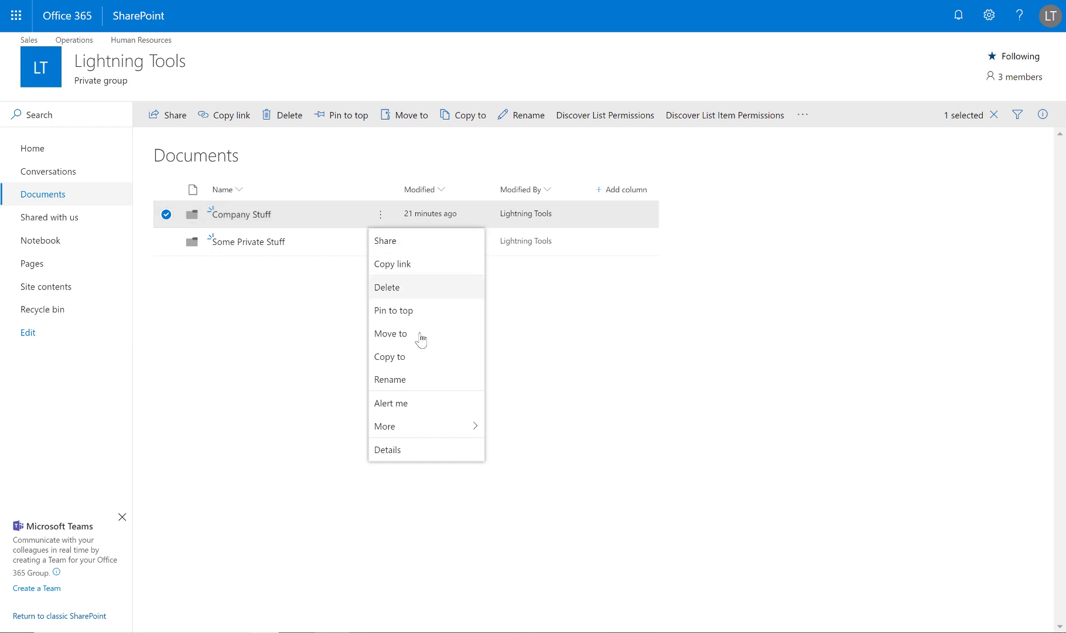
mouse_move(457, 432)
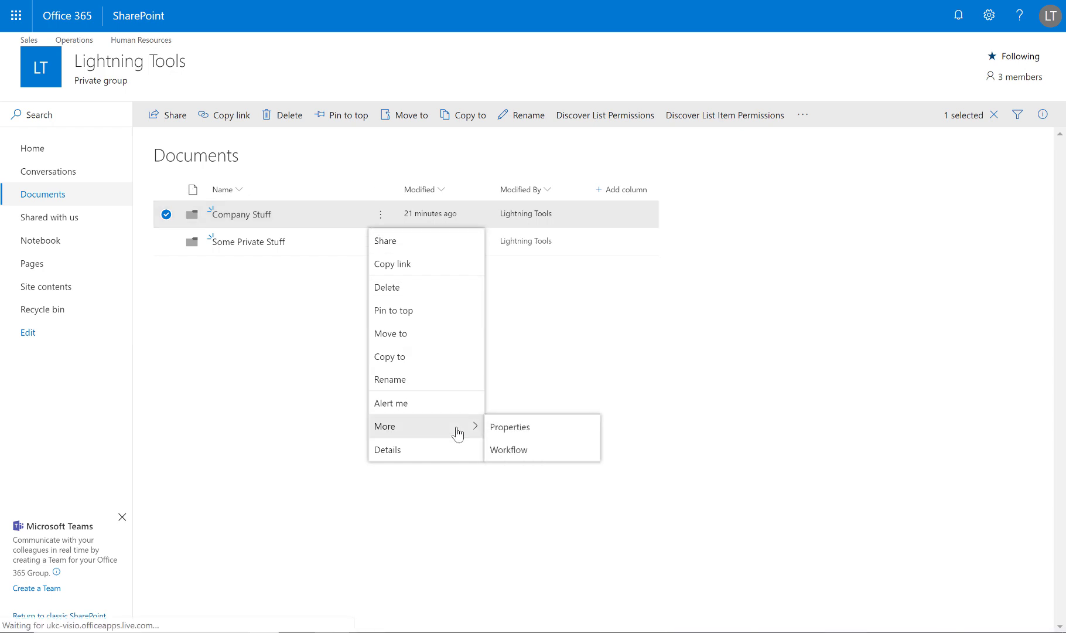
click(444, 452)
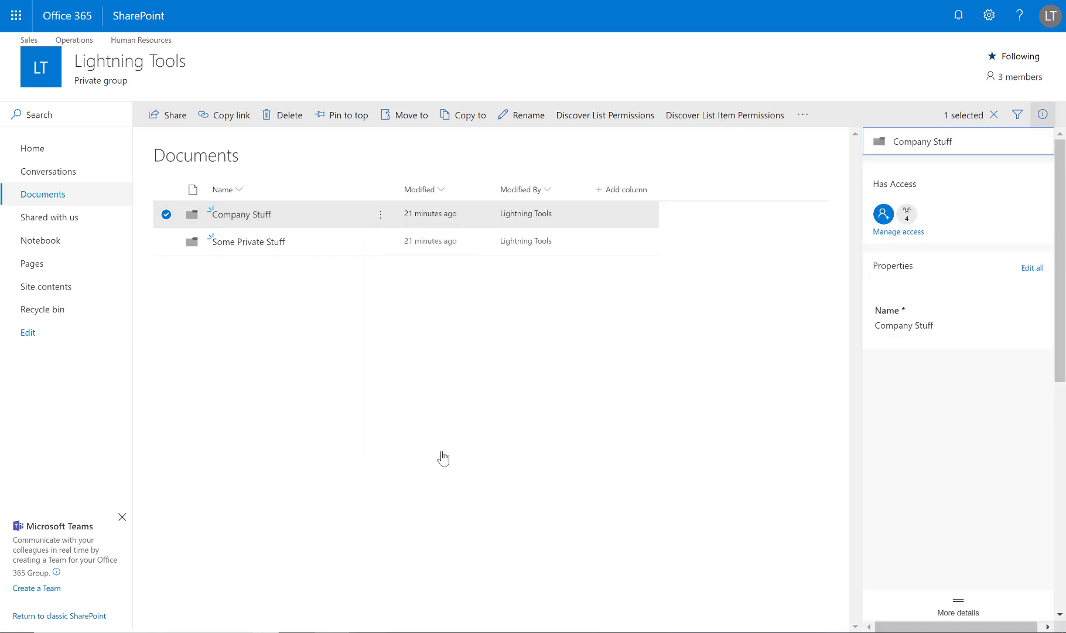
click(898, 232)
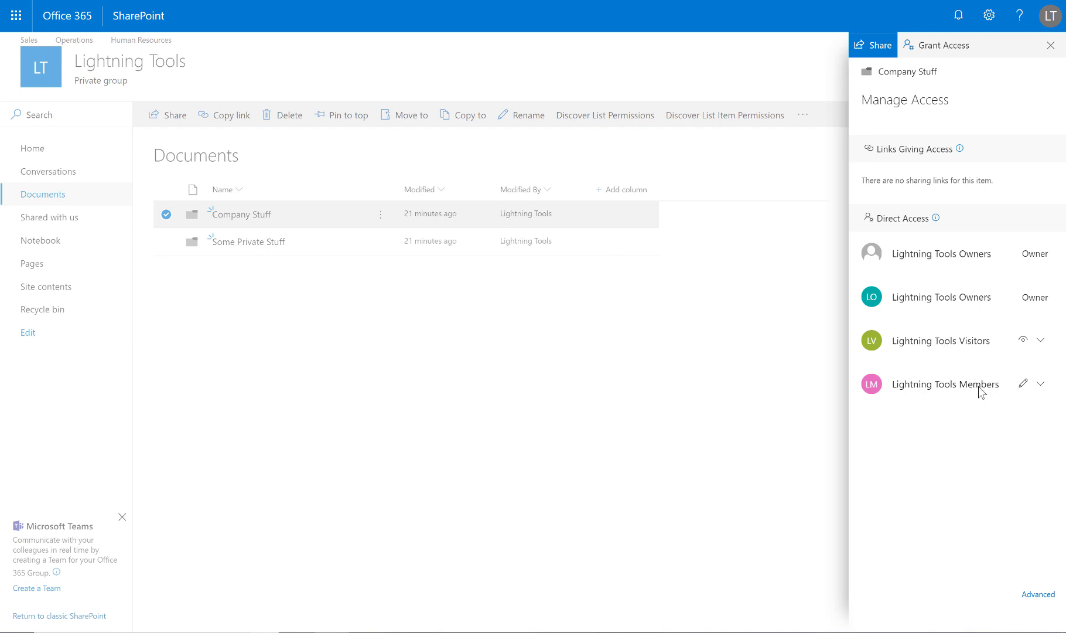
View the sharing options for Lightning Tools Members and the advanced permissions, close them, and run Discover List Item Permissions on Company Stuff.
click(1040, 386)
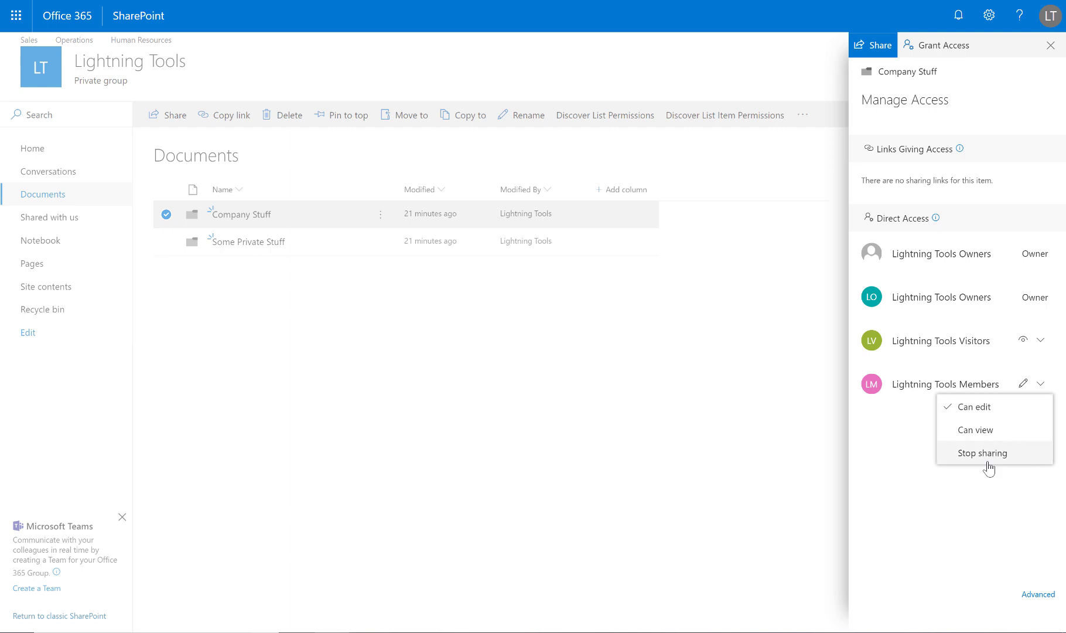
click(884, 498)
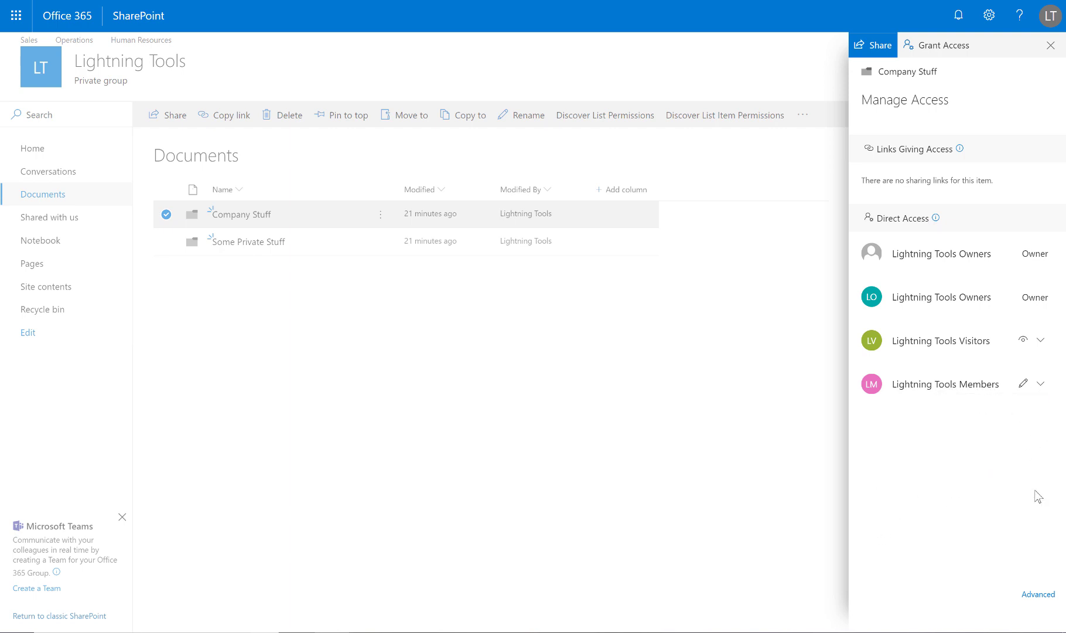
click(1039, 594)
click(1052, 46)
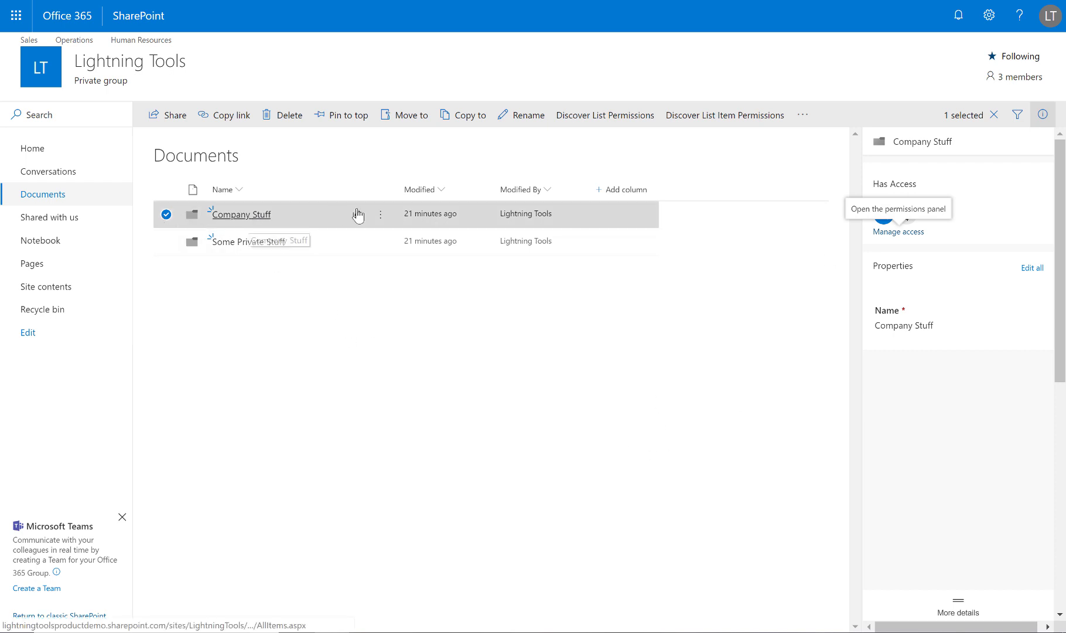
click(724, 116)
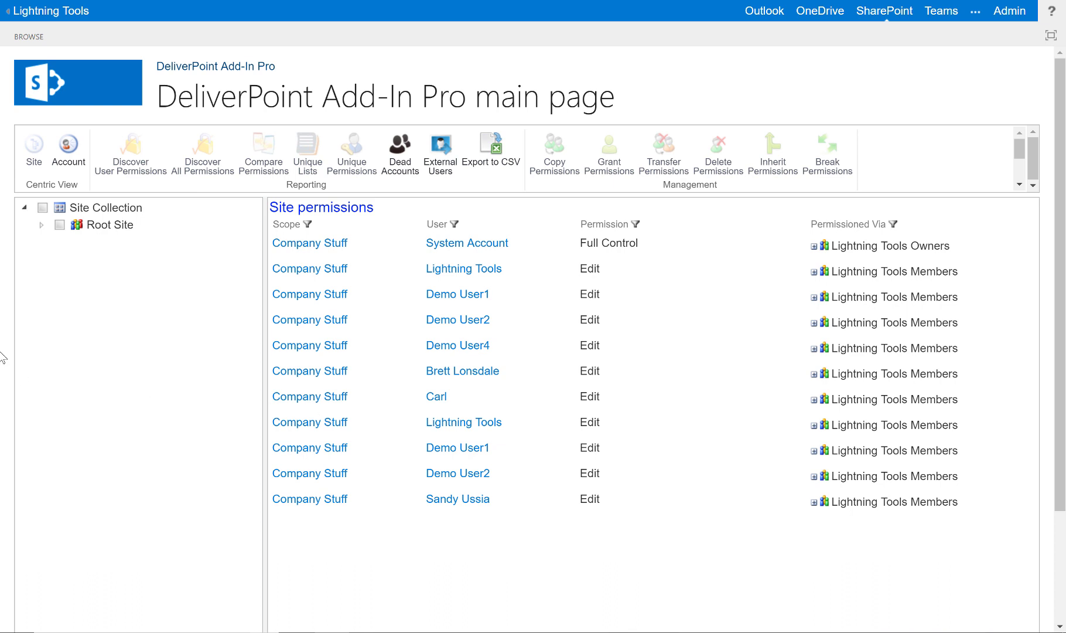
Run Discover User Permissions on the Root Site's Converted Forms, Sharing Links, TaxonomyHiddenList and User Information List.
click(41, 224)
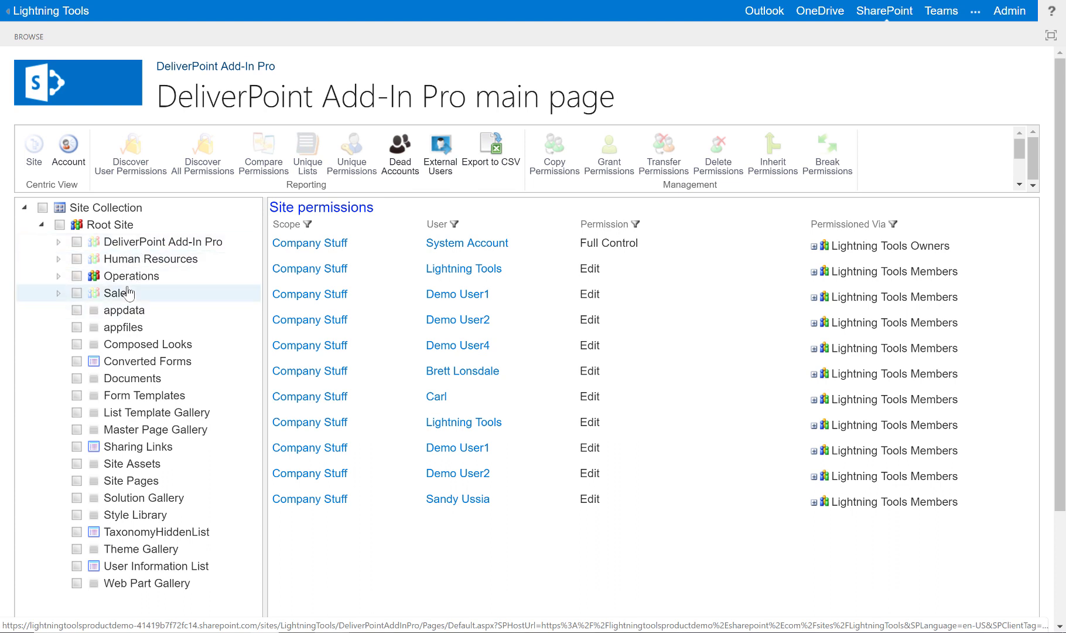
click(77, 364)
click(77, 446)
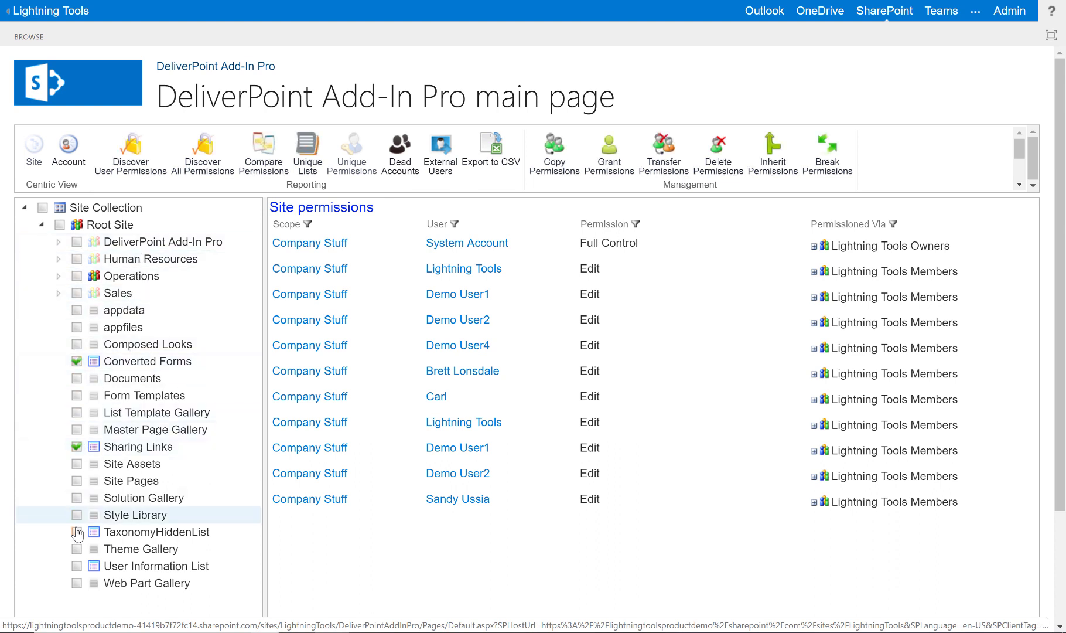
click(77, 531)
click(76, 565)
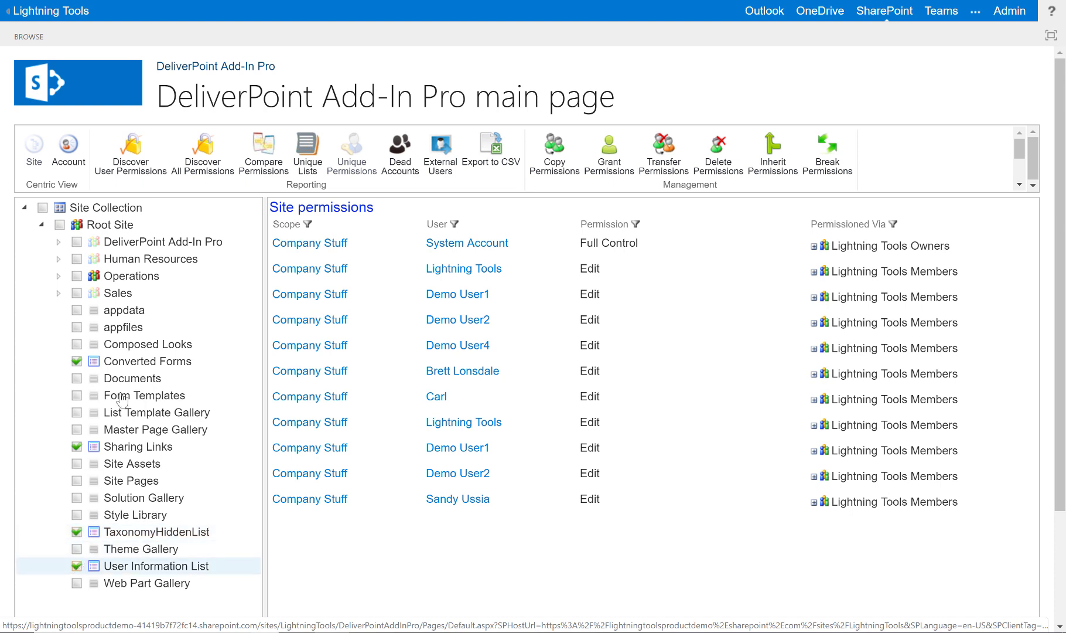
click(150, 175)
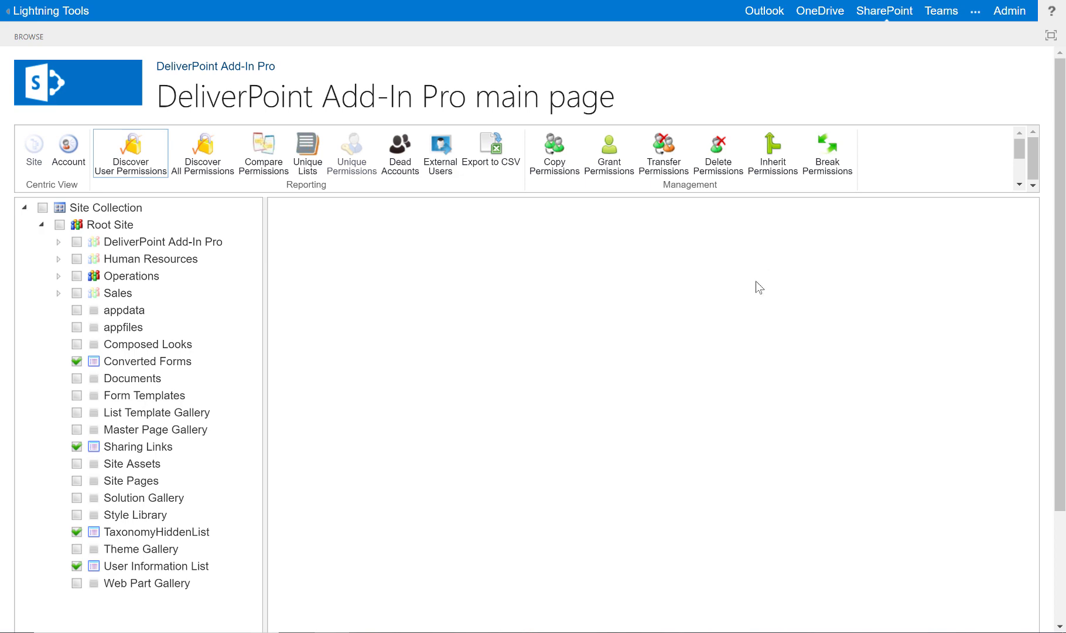
In the account-centric view, search for "demo" and run the Unique Permissions report for Demo User1.
click(73, 159)
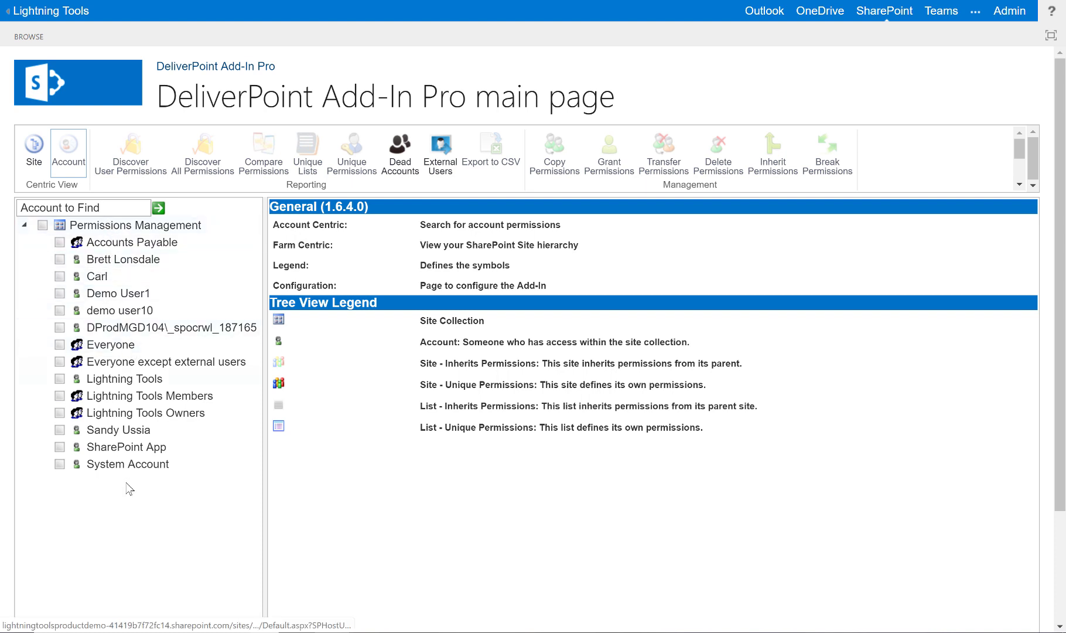
click(85, 208)
text(demo)
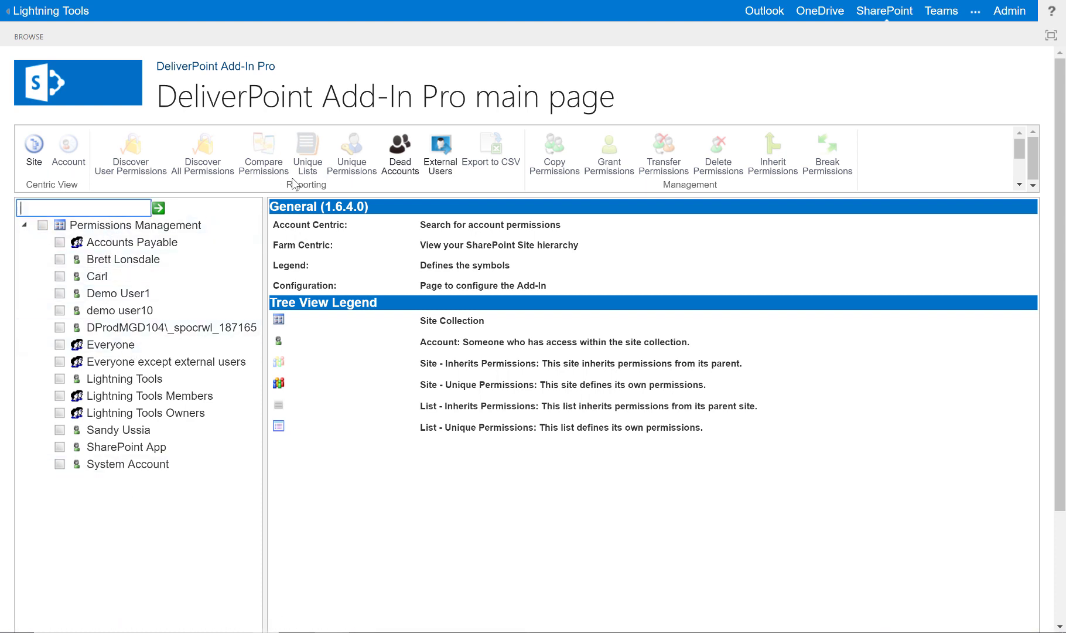
click(158, 208)
click(60, 243)
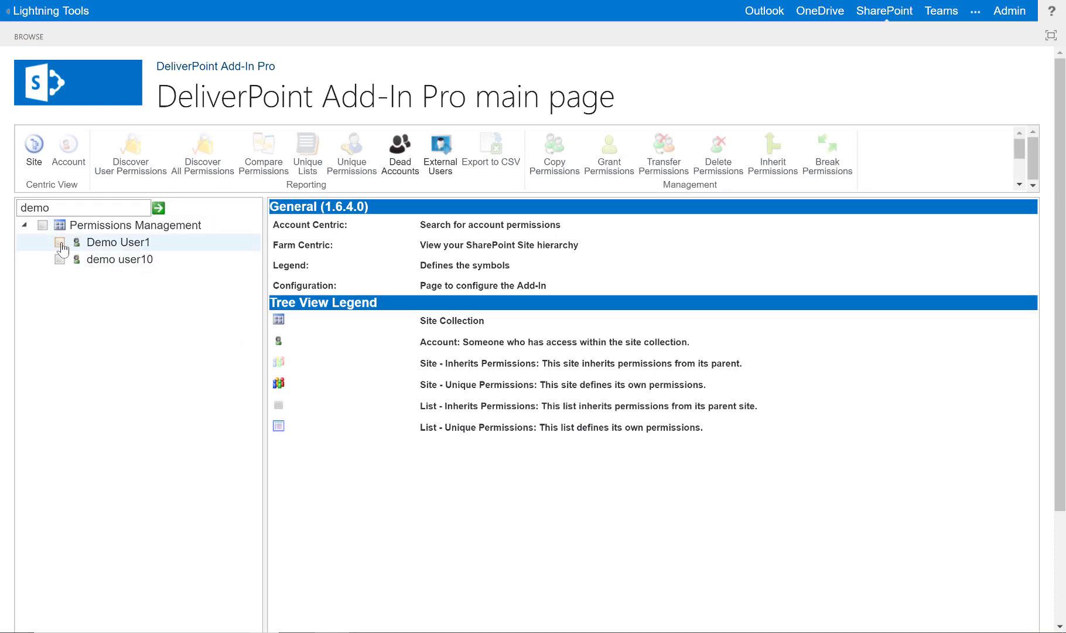
click(359, 154)
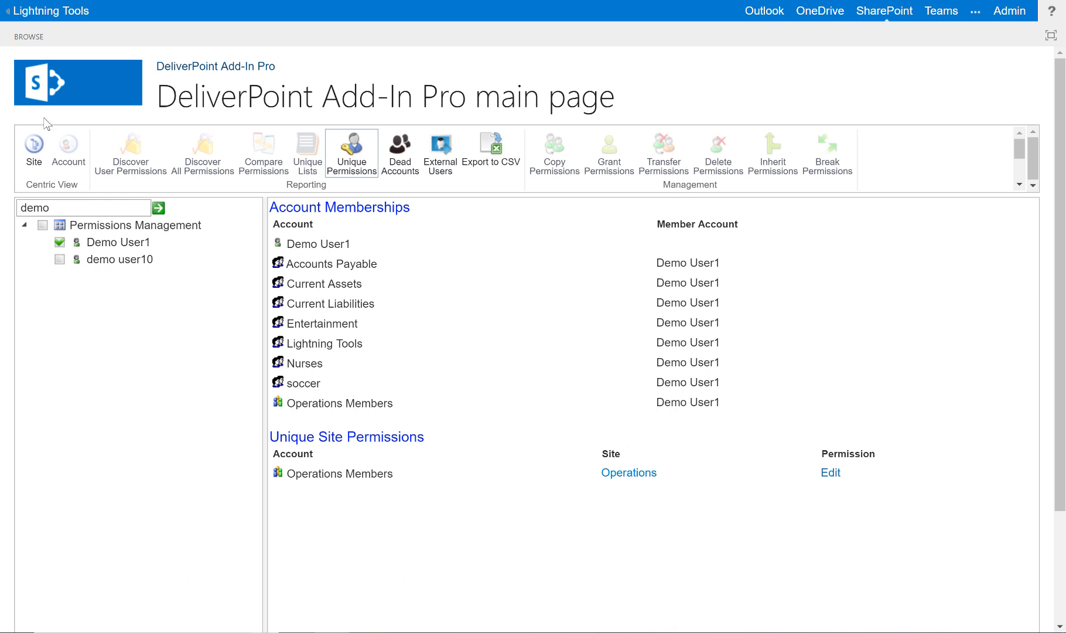
Switch to the site-centric view and open Transfer Permissions with the Root Site as scope.
click(46, 158)
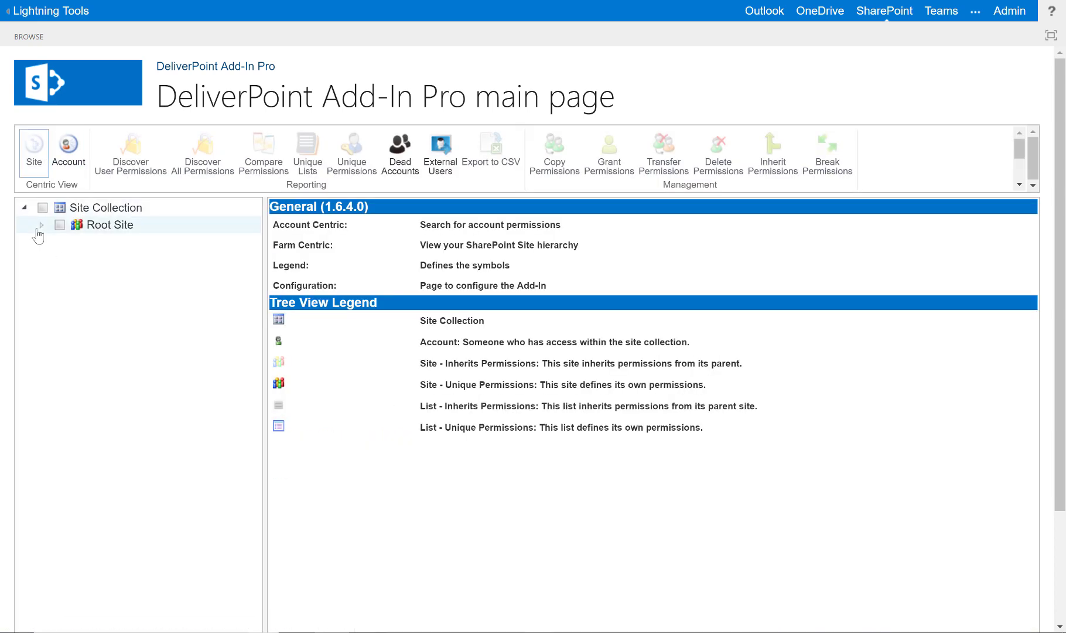
click(41, 226)
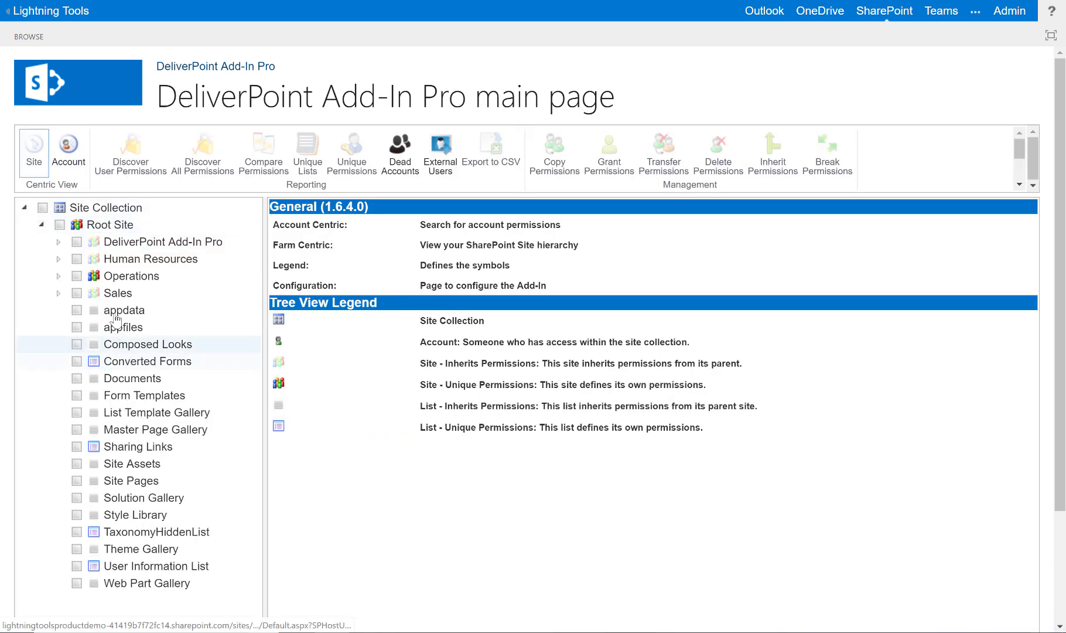
click(59, 225)
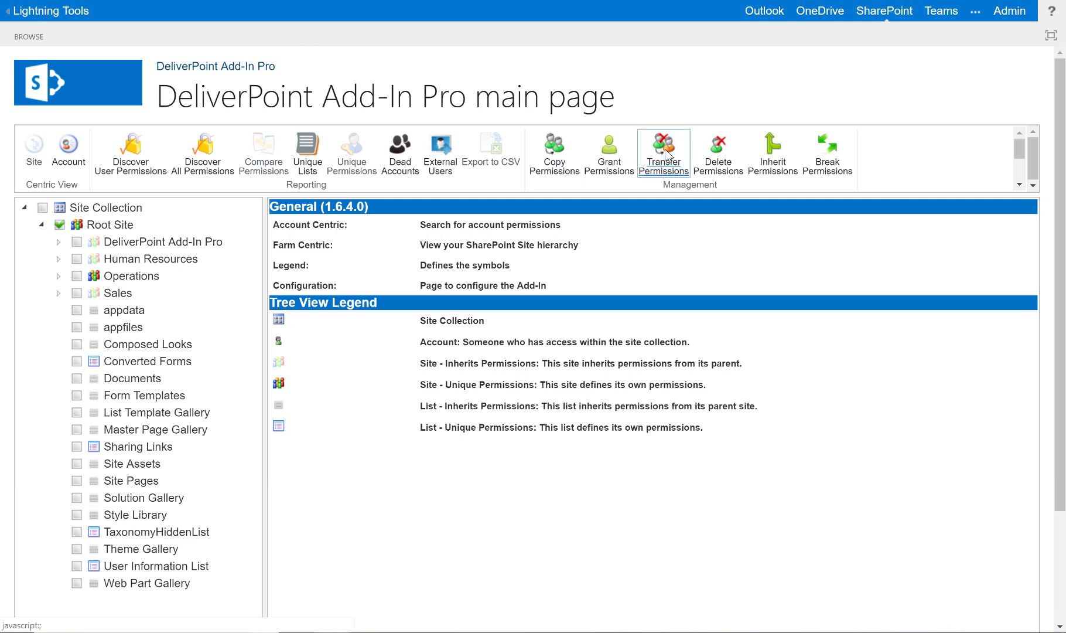
click(681, 156)
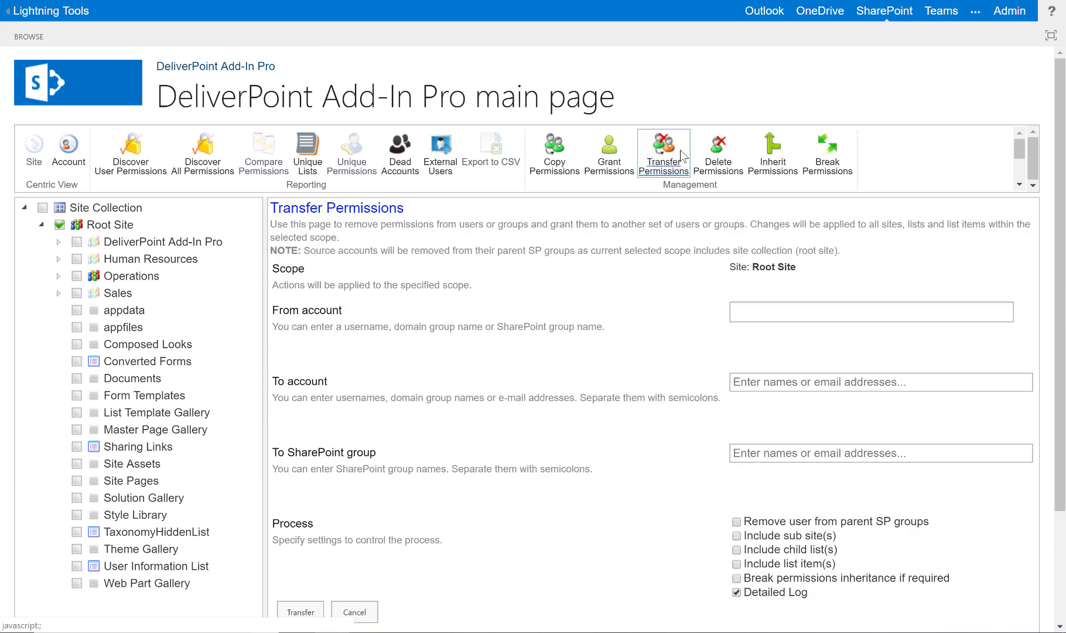
Transfer the Root Site permissions from AD: Demo User1 to Demo User11, keeping only Detailed Log selected, and run the transfer.
click(779, 316)
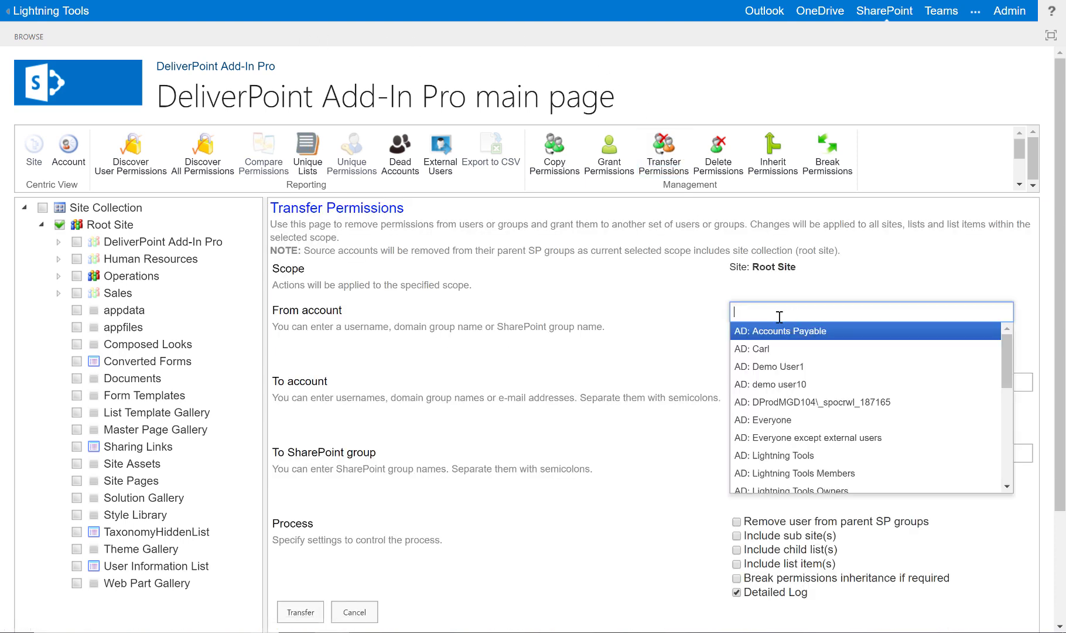
click(762, 367)
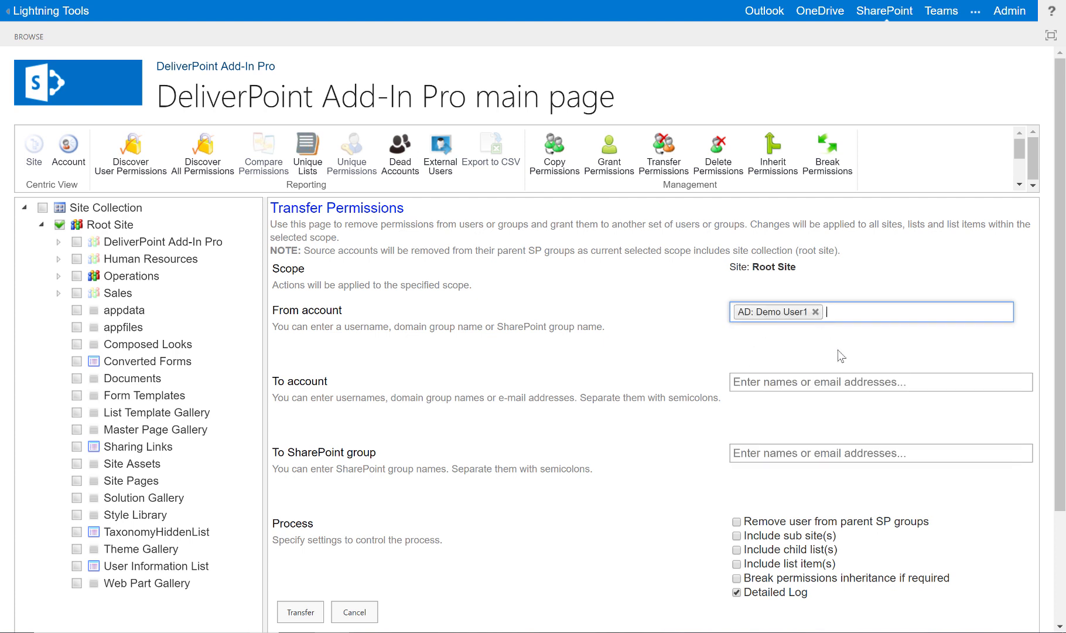
click(834, 389)
text(de)
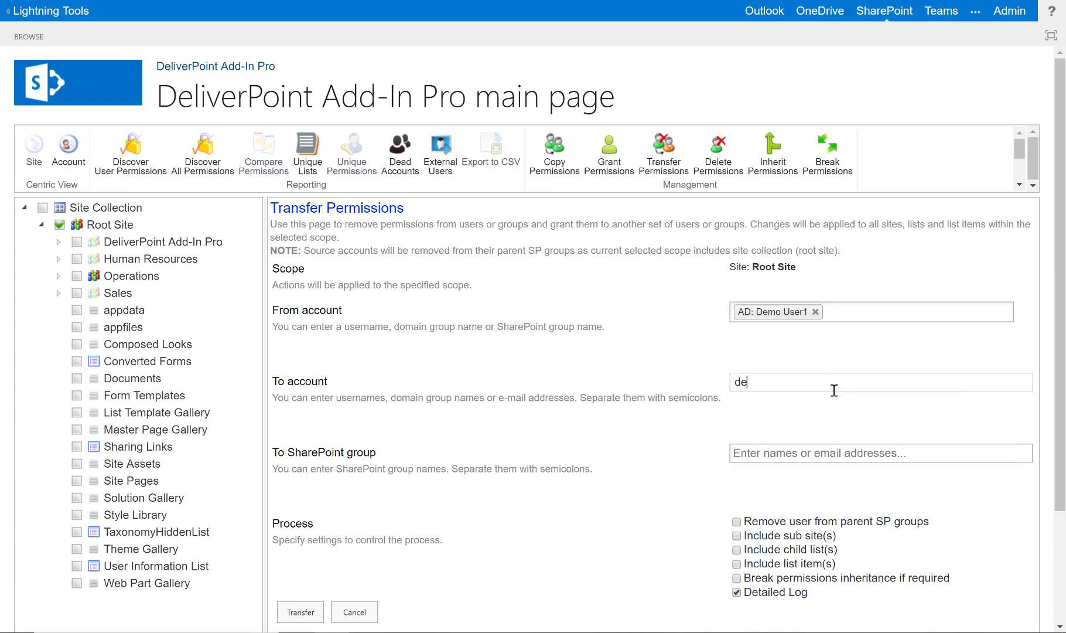
text(mo u)
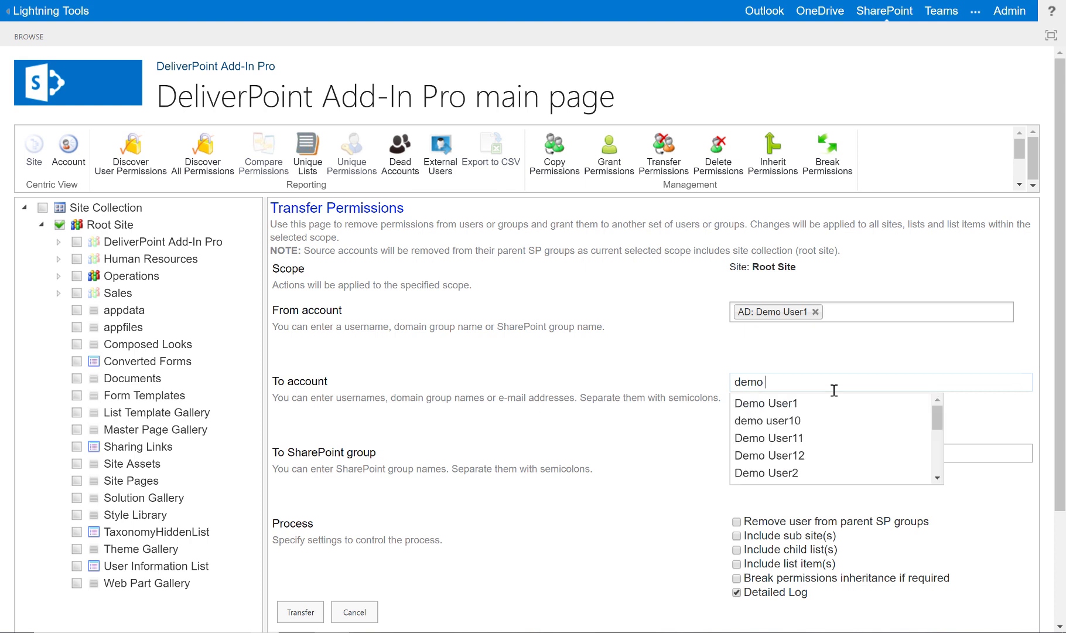
click(803, 440)
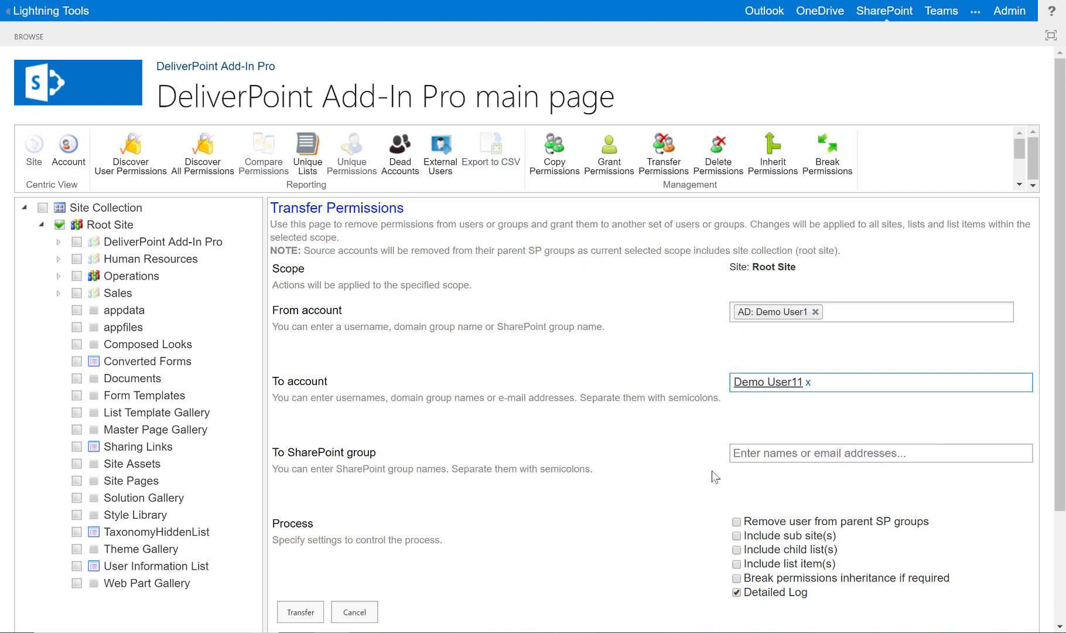
scroll(712, 470, down, 3)
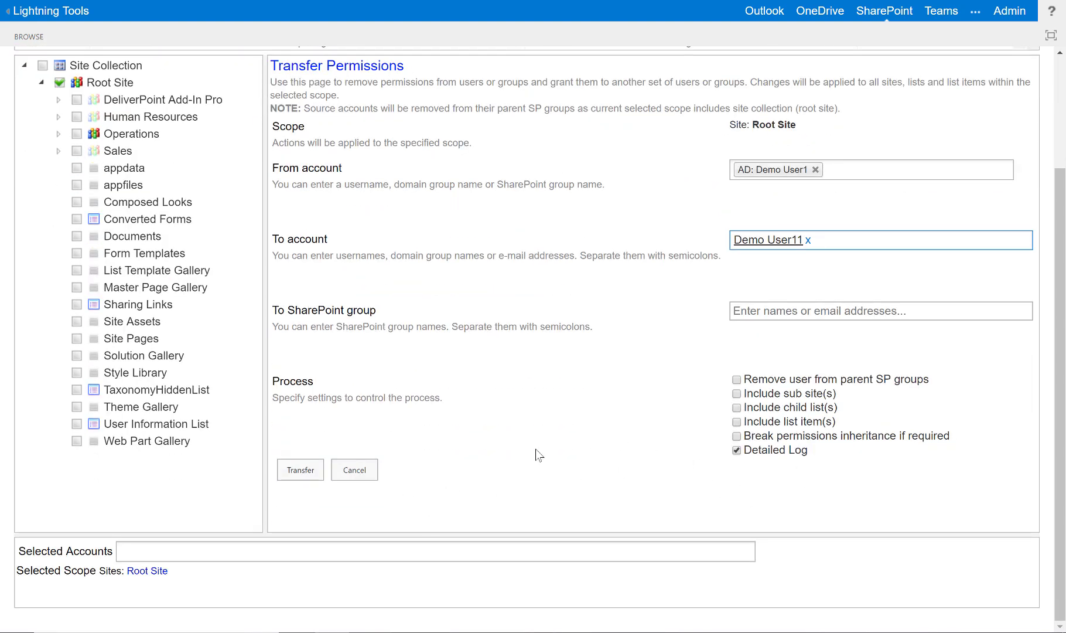
click(300, 470)
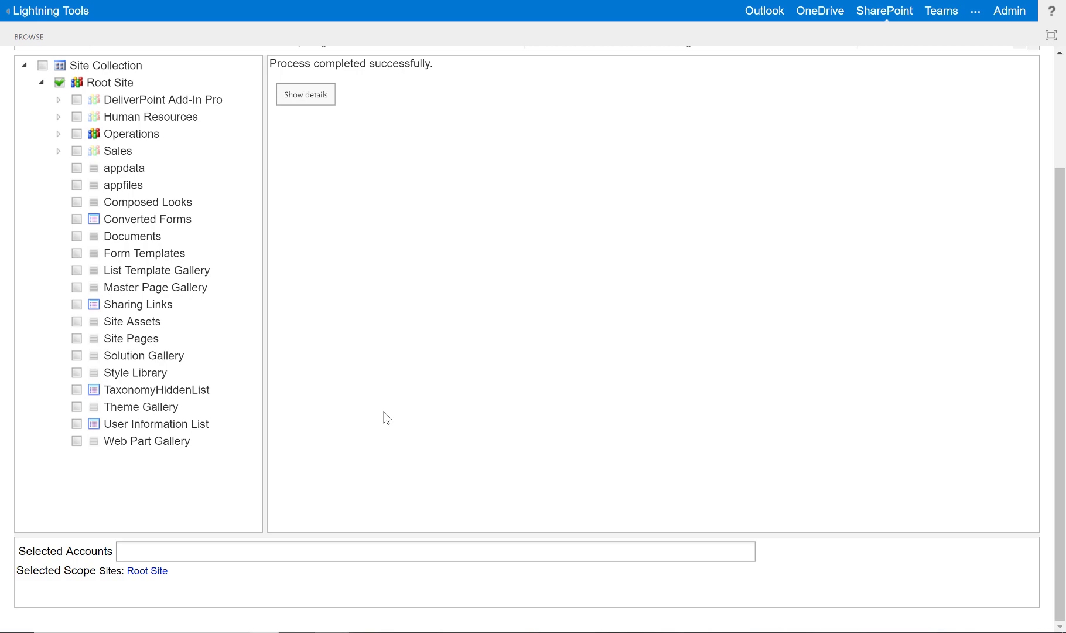
Change the scope from the Root Site to the whole Site Collection and run the Dead Accounts report.
scroll(528, 312, up, 3)
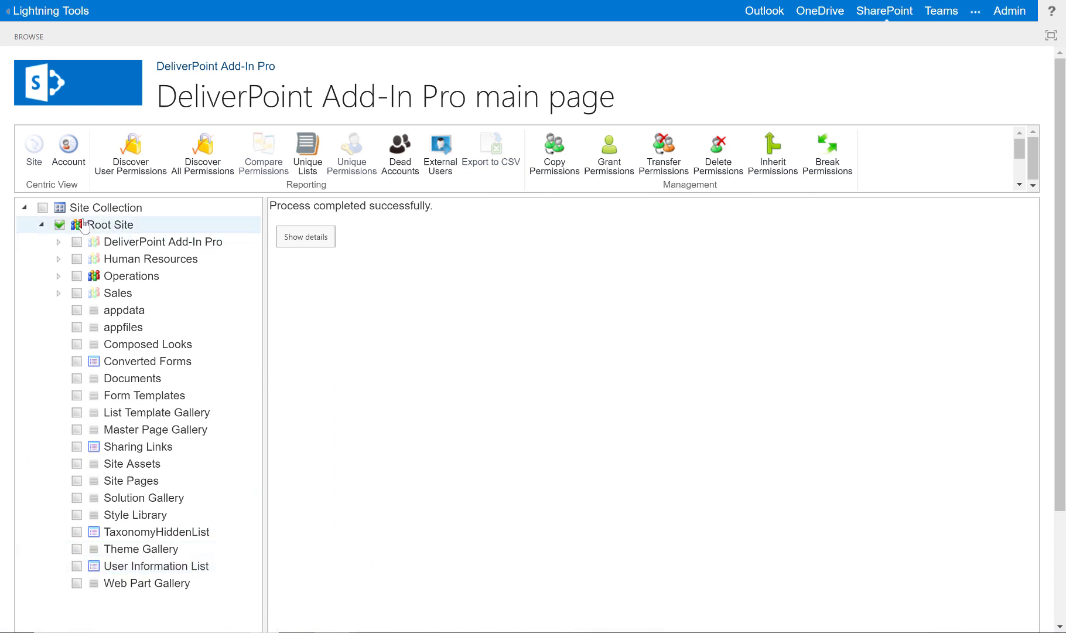
click(59, 224)
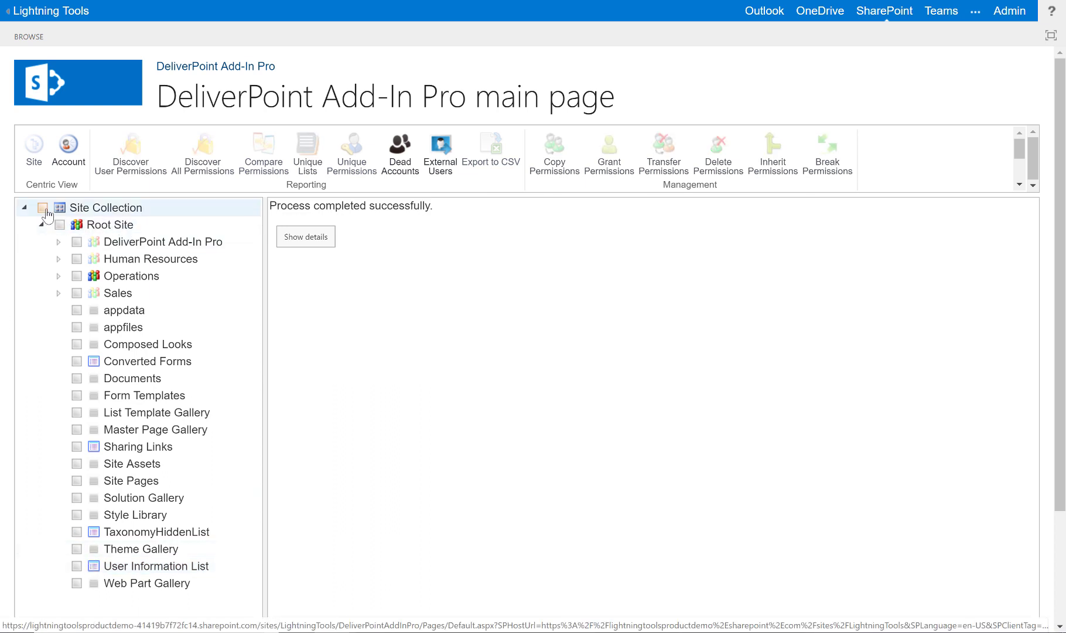
click(45, 208)
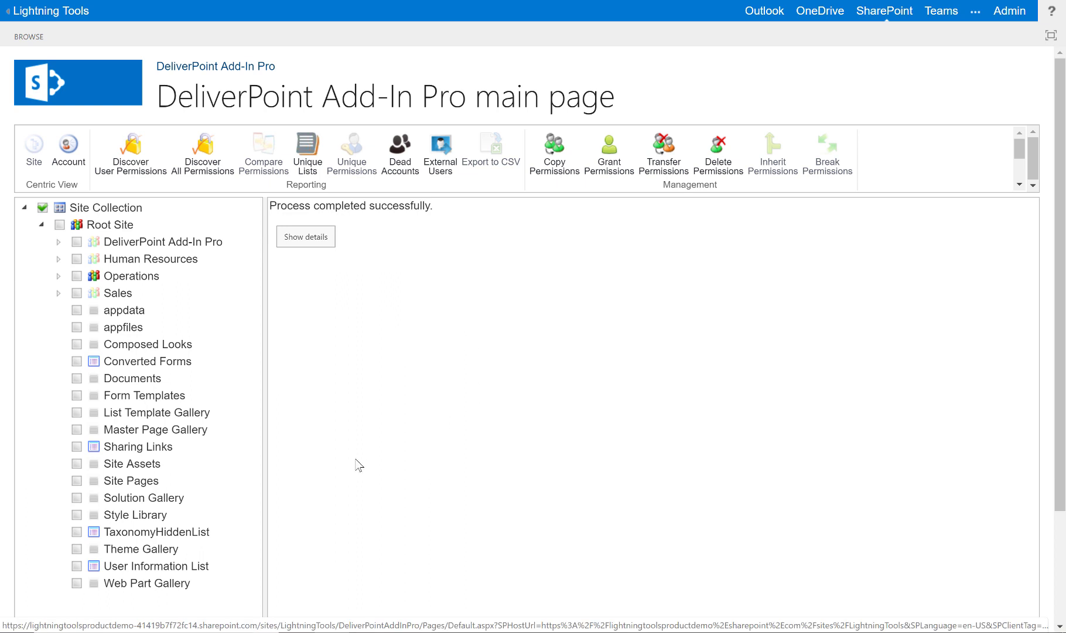
click(396, 156)
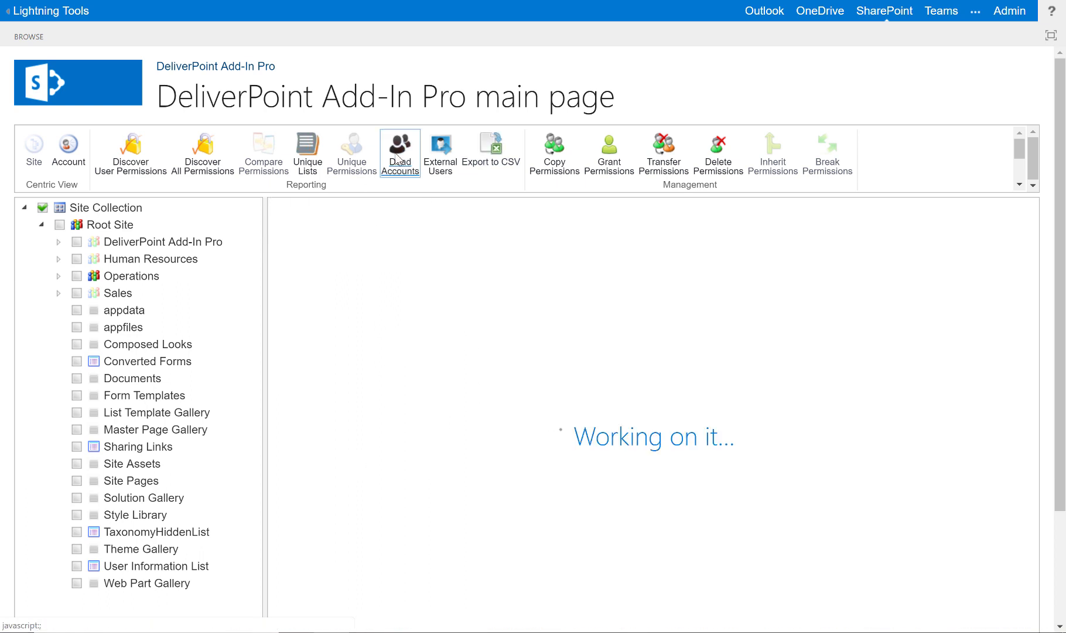